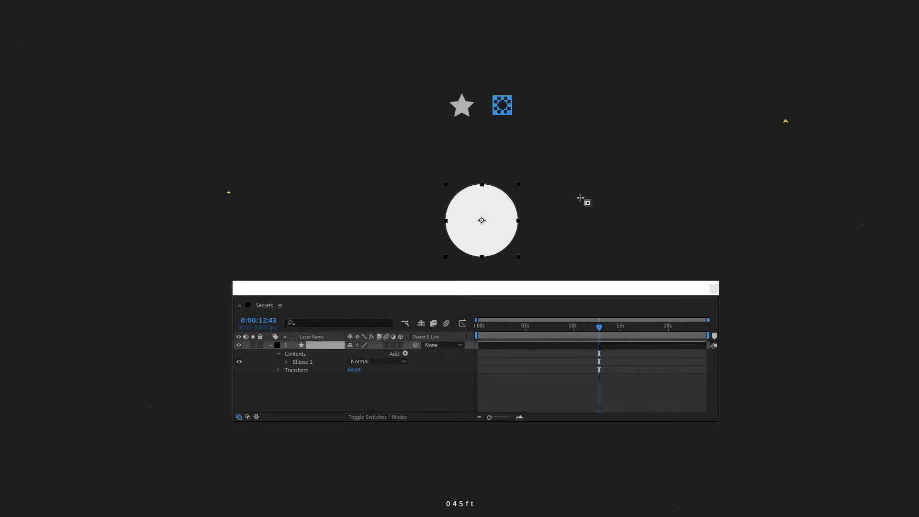
- Draw two elliptical masks on the circle's shape layer, one over each side of the white circle
drag(580, 198, 477, 271)
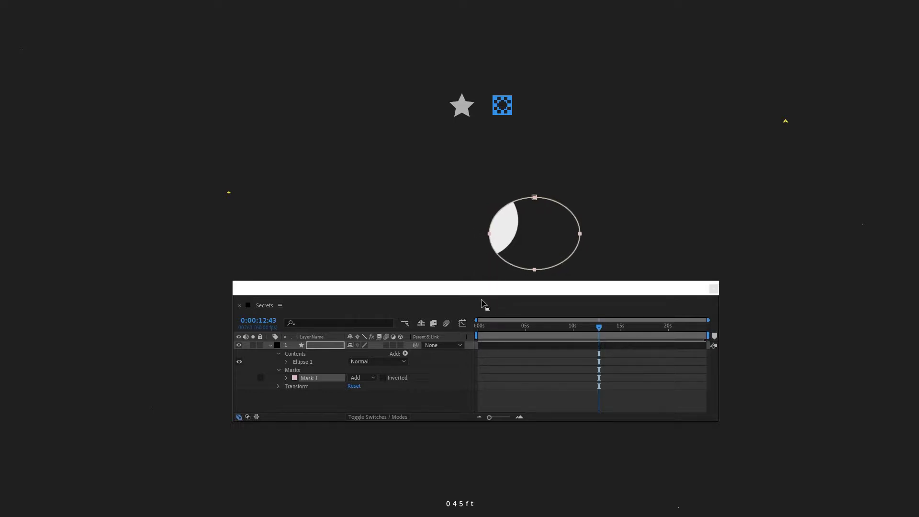
key(ctrl+z)
drag(404, 187, 488, 200)
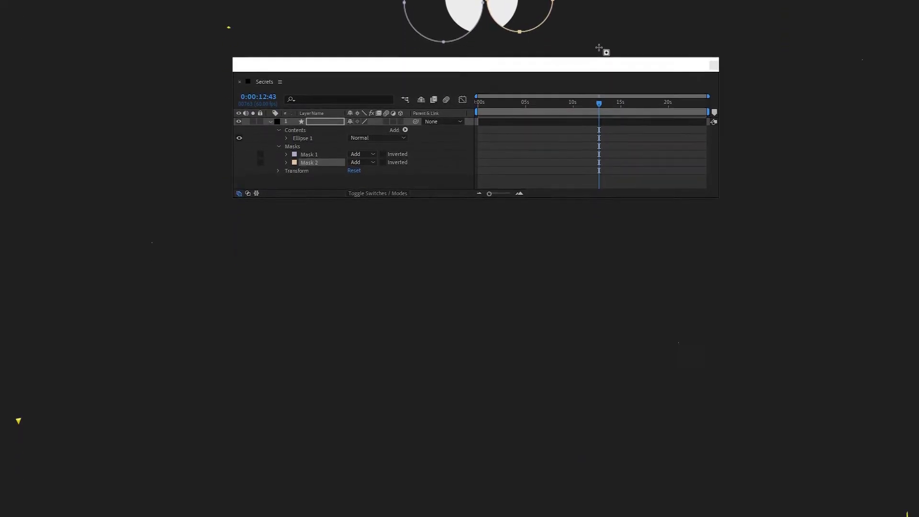
click(256, 297)
click(303, 270)
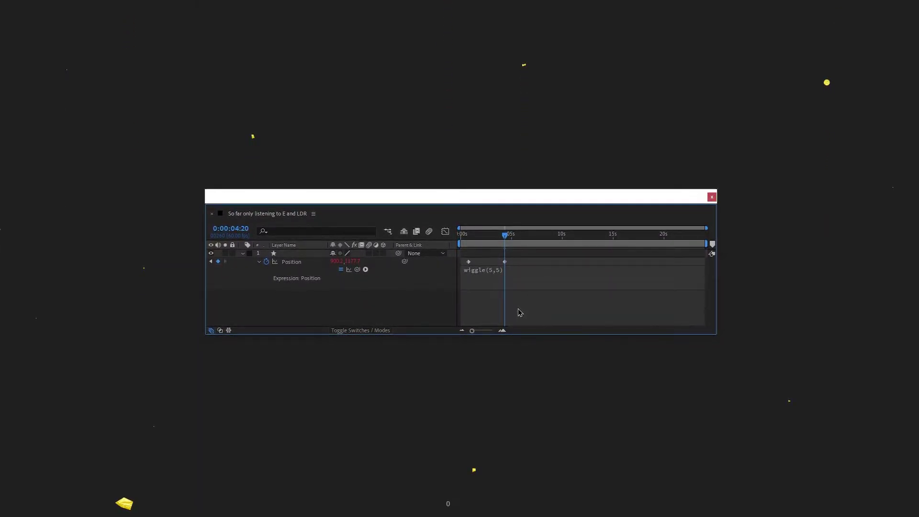
right_click(290, 267)
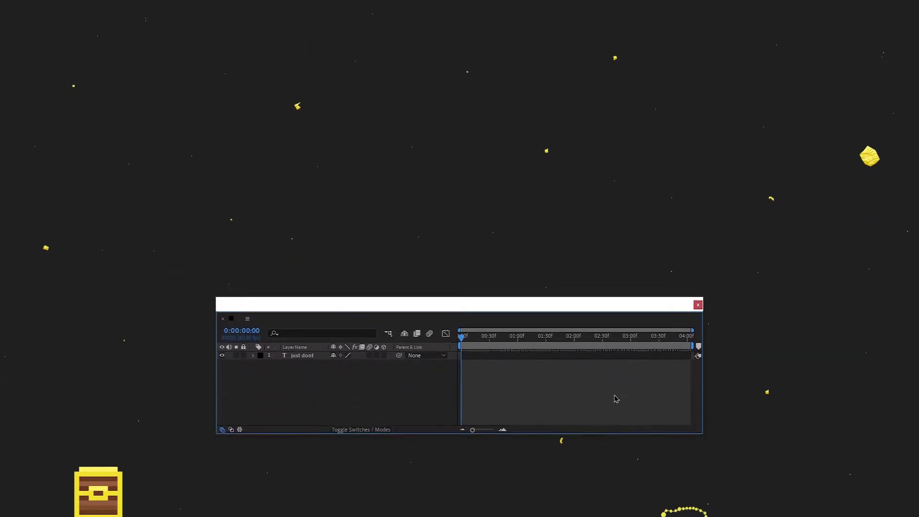
- Scrub through the text layer's animation, stopping at 0:00:00:26 and 0:00:00:55
drag(461, 336, 491, 345)
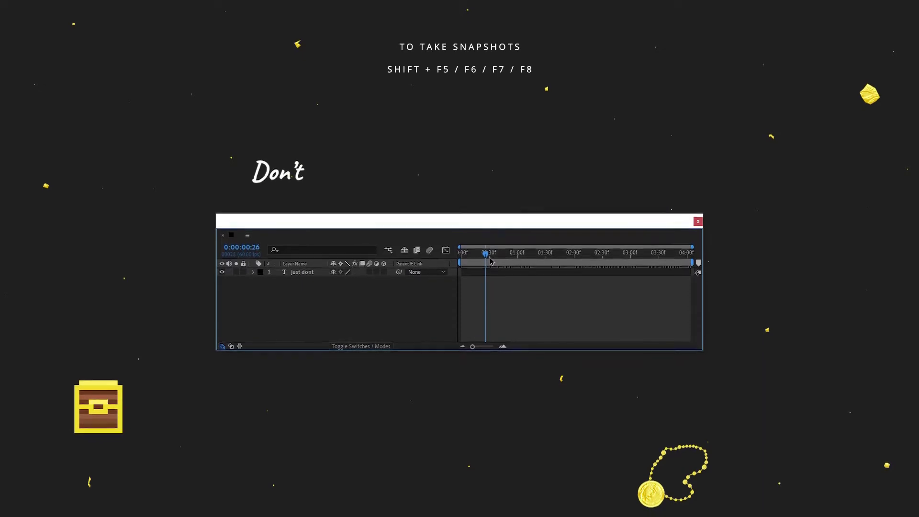
drag(490, 257, 520, 257)
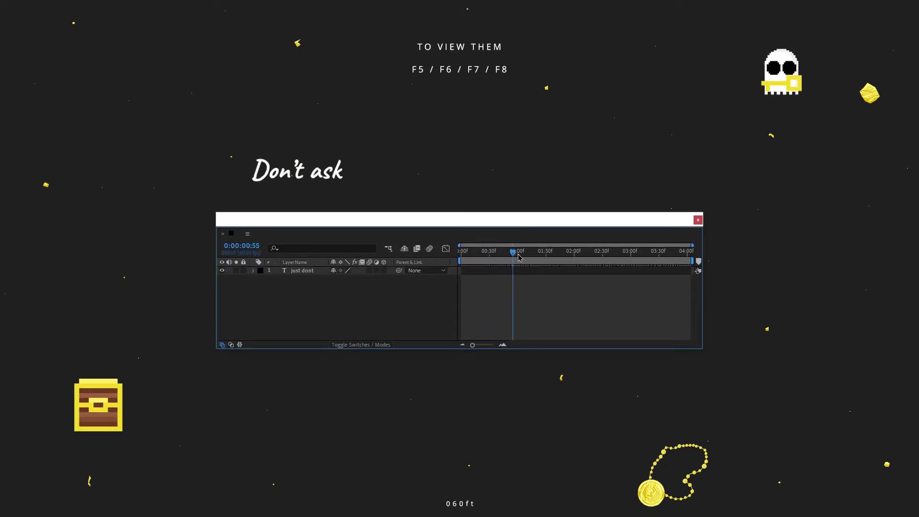
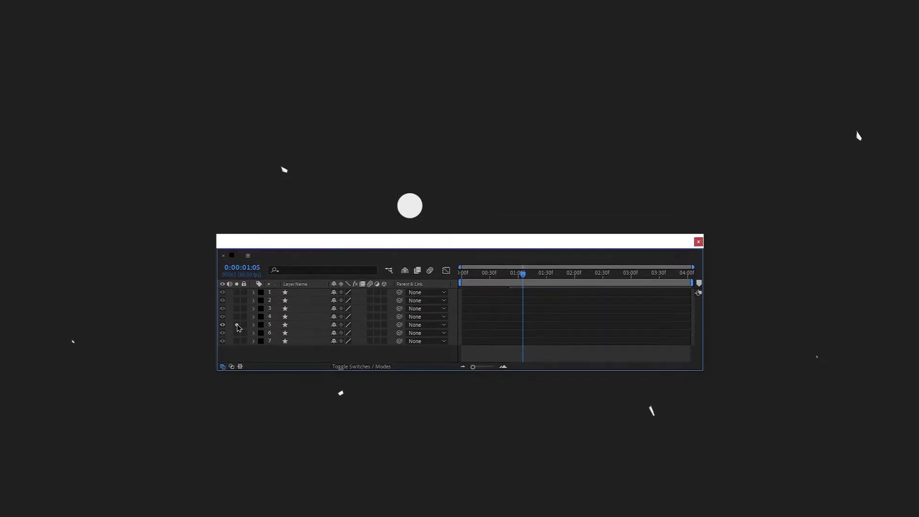
- Extend the solo from layer 5 to layers 1 to 4, and solo only layer 3
drag(239, 265, 240, 261)
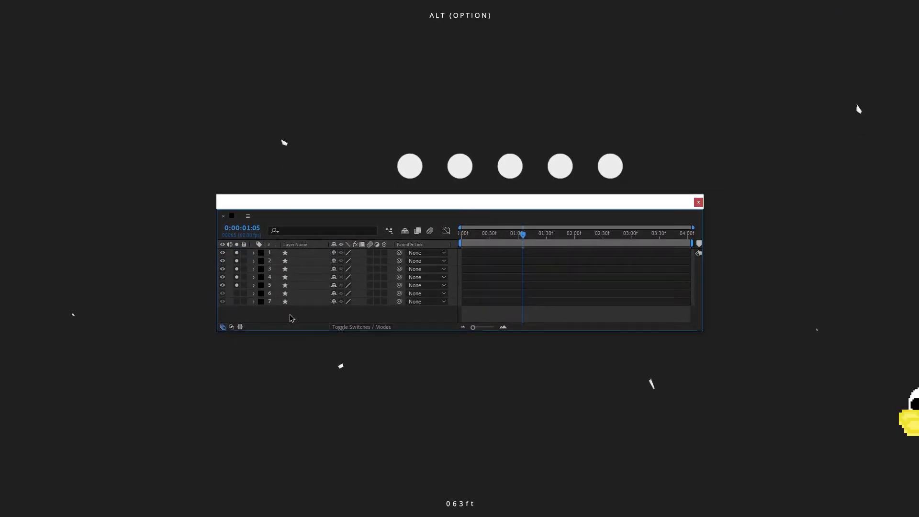
alt+click(237, 268)
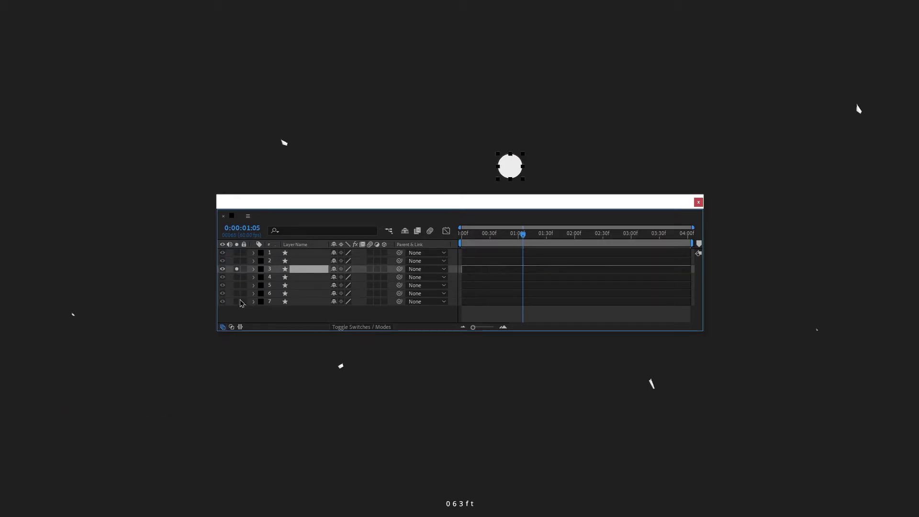
- Solo all seven layers together, and solo only layer 6
drag(237, 247, 238, 246)
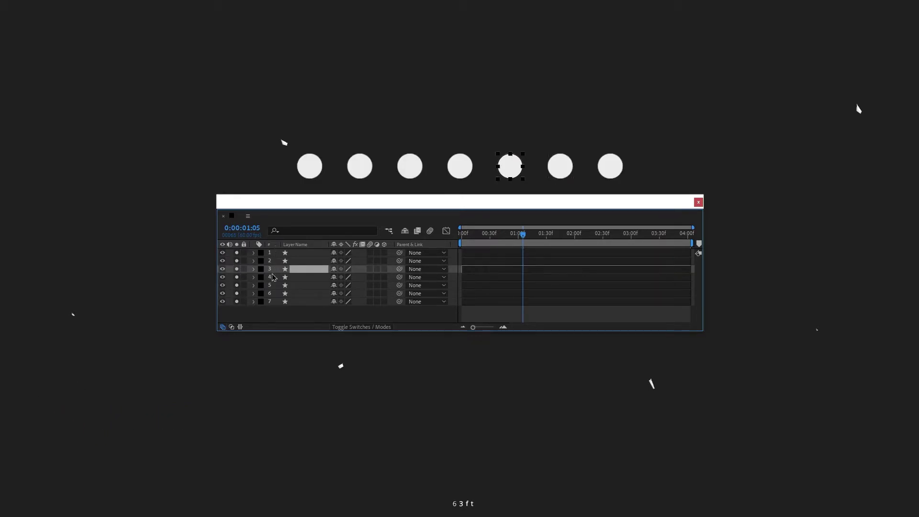
alt+click(237, 293)
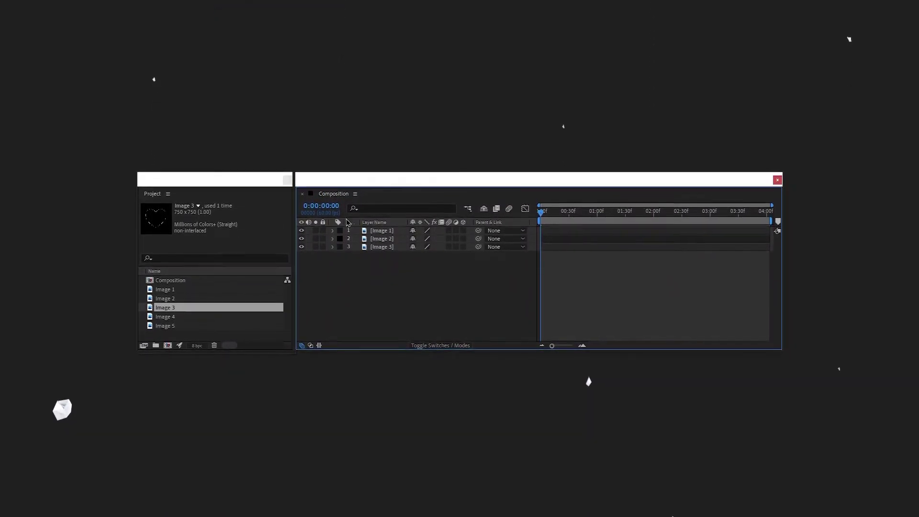
click(164, 284)
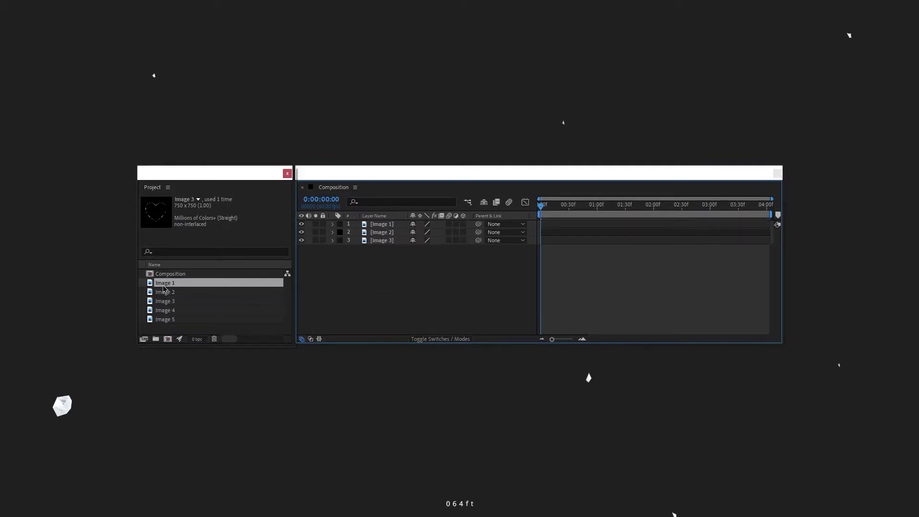
key(Delete)
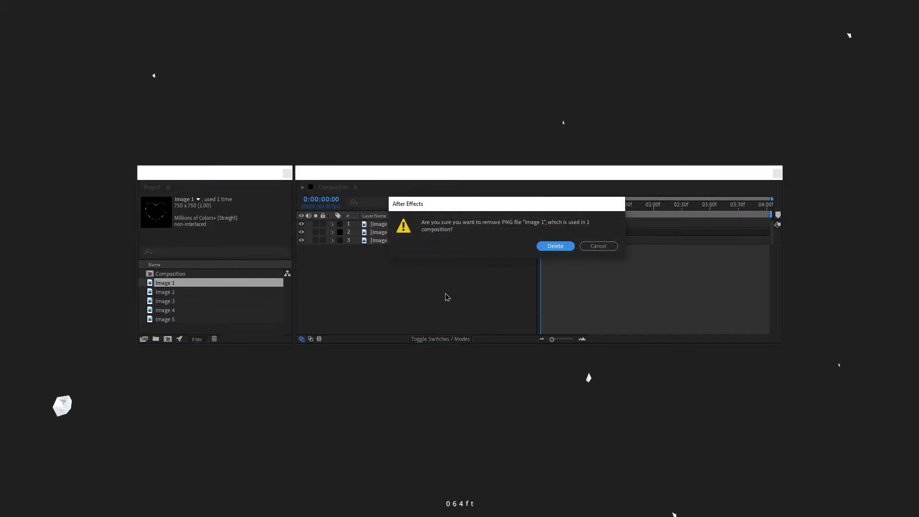
click(602, 249)
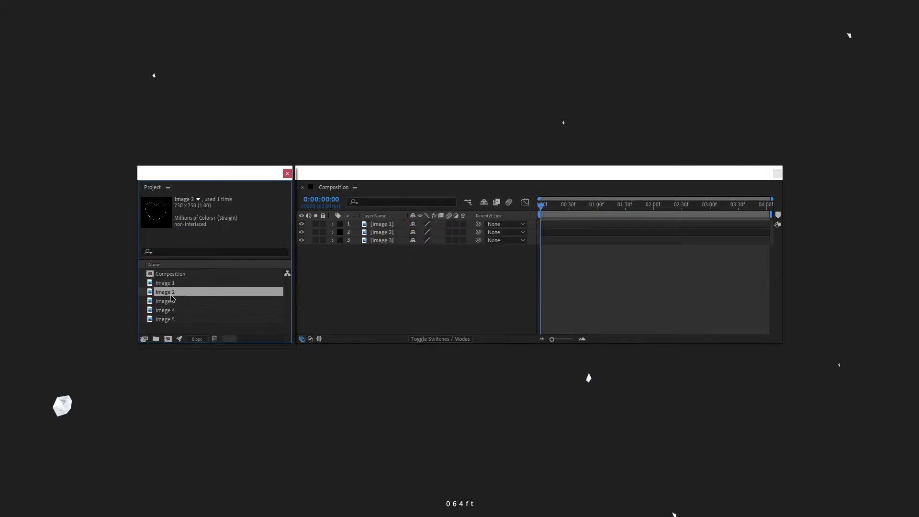
key(Delete)
click(602, 251)
- Delete Image 1, Image 2 and Image 3 from the project, bypassing the confirmation
key(ctrl+BackSpace)
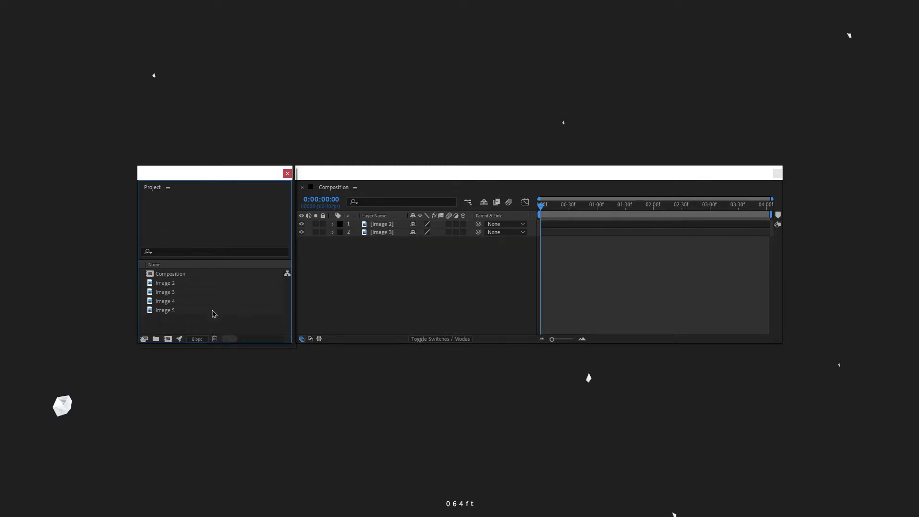
key(ctrl+BackSpace)
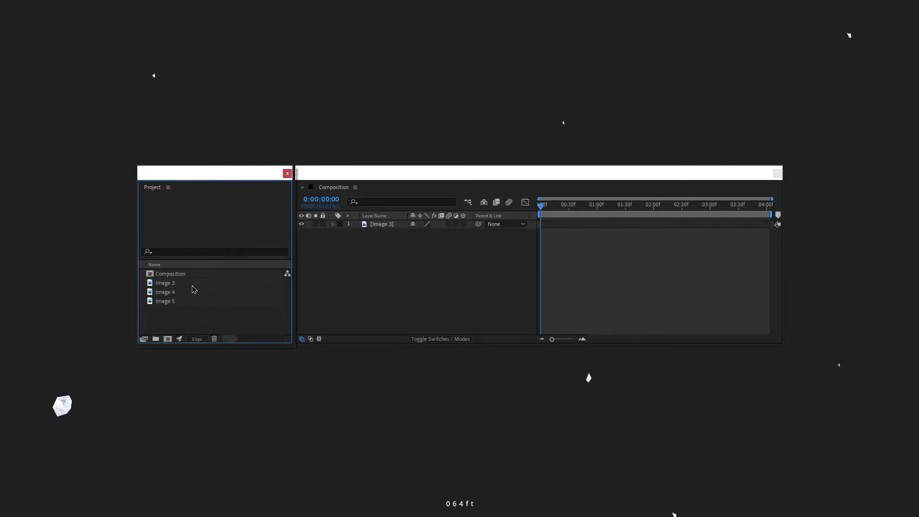
click(190, 286)
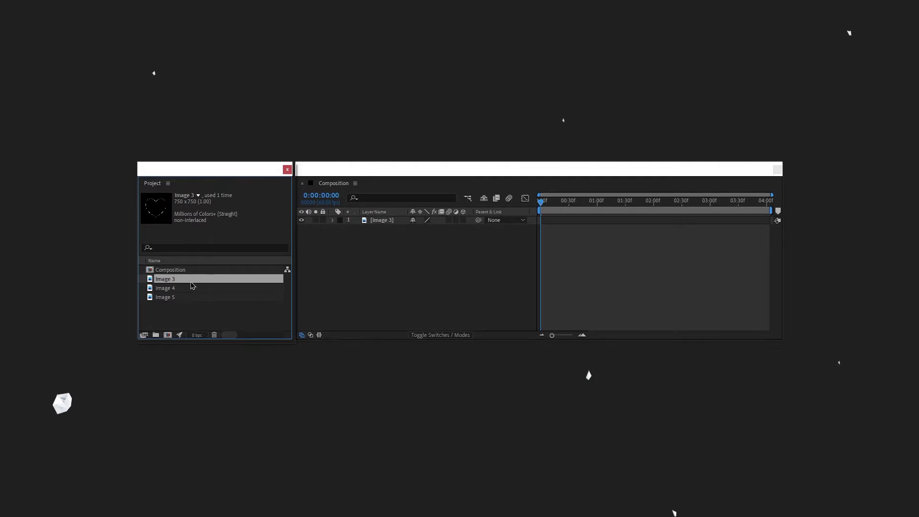
key(ctrl+BackSpace)
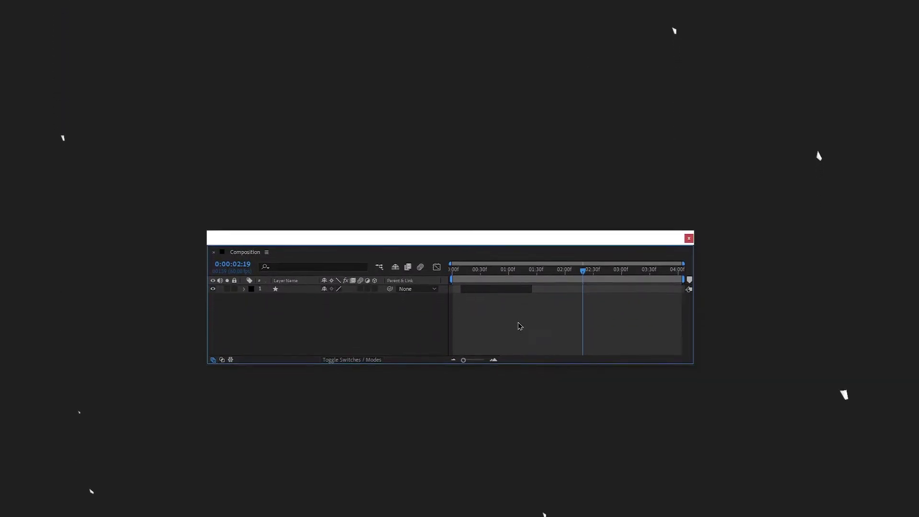
click(502, 255)
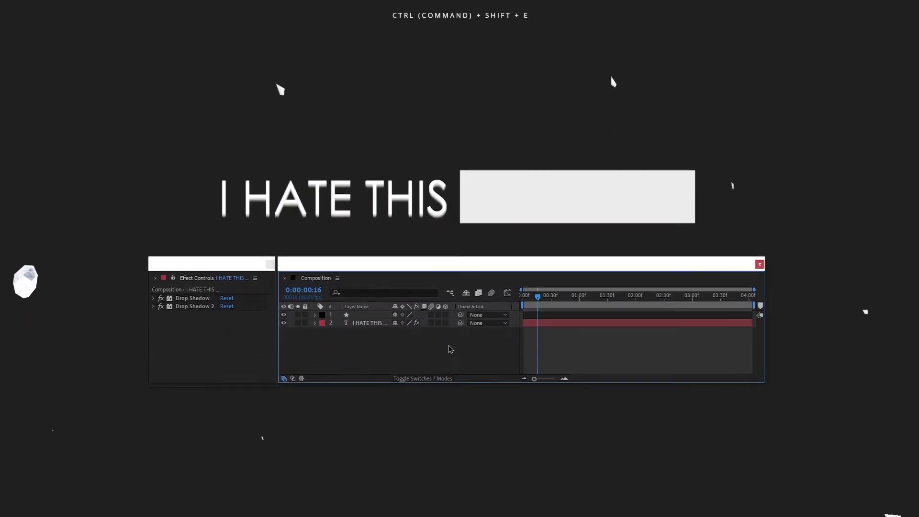
- Select the "I HATE THIS" text layer that carries the two Drop Shadow effects
click(372, 305)
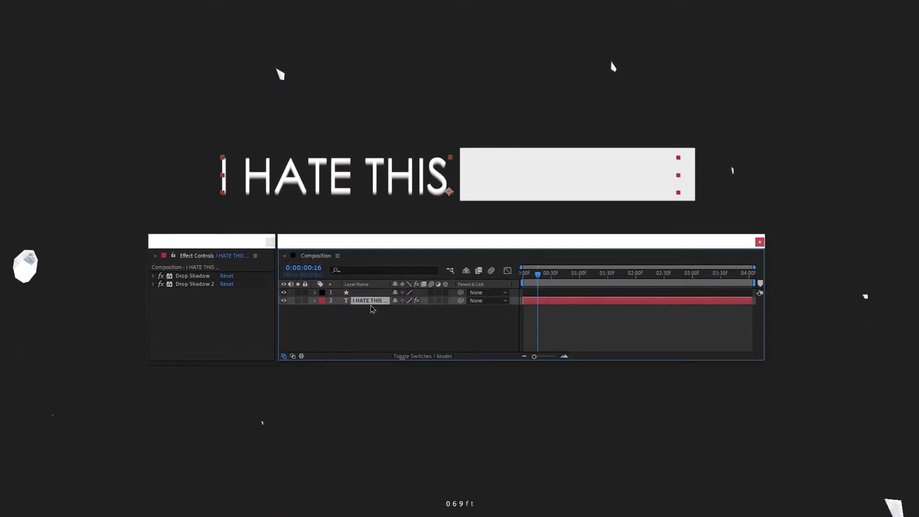
click(390, 328)
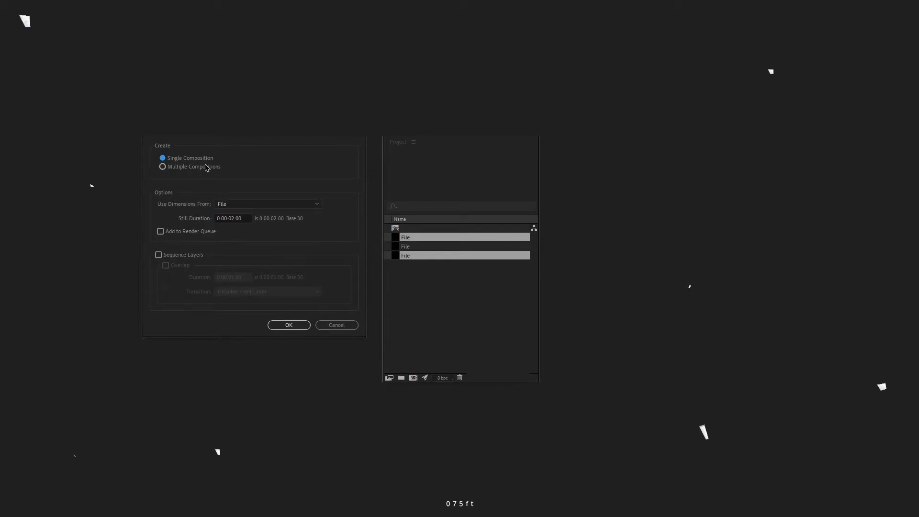
- Create a single composition from the two selected files, using File dimensions and a still duration of 0:00:02:00
click(289, 326)
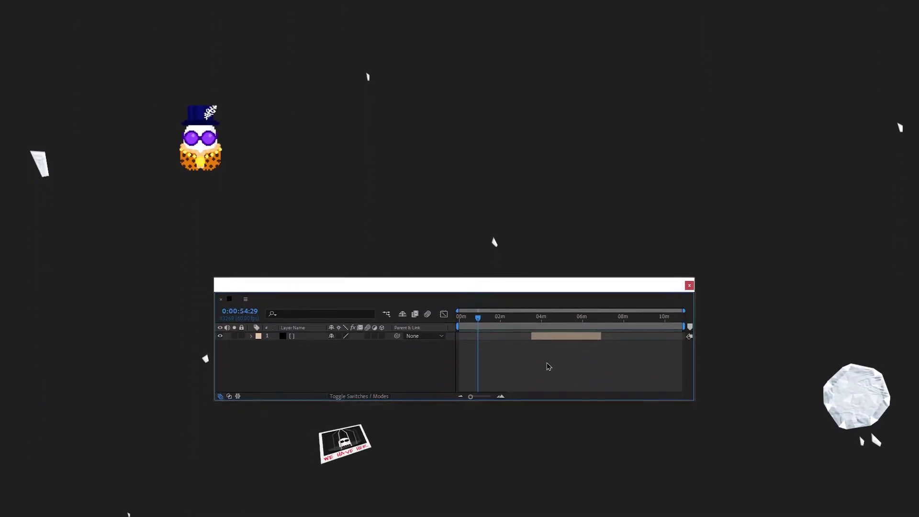
- Set the work area from about 0:02:32 to just past the layer's end, and trim the composition to it
drag(458, 384, 509, 386)
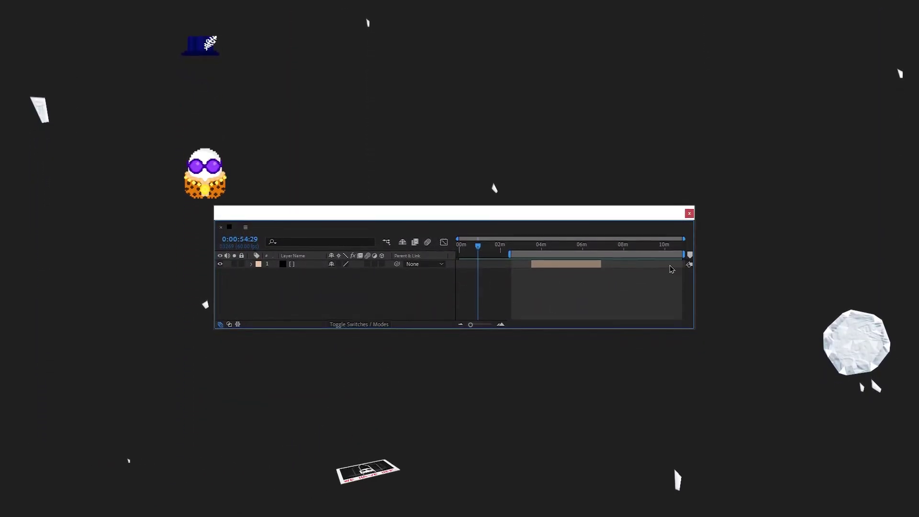
drag(684, 260, 623, 259)
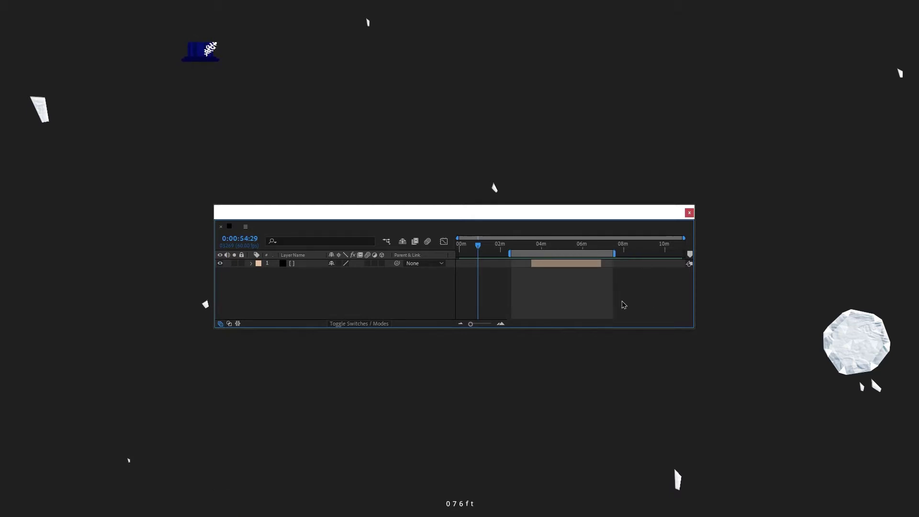
key(ctrl+shift+x)
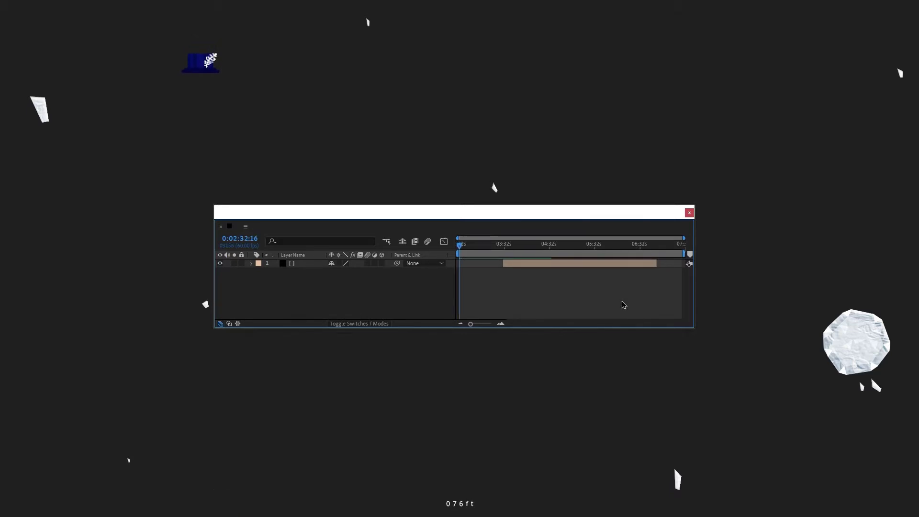
- Narrow the work area to about 0:03:45 to 0:06:32, within the layer's duration, and trim the composition to it
mouse_move(685, 252)
mouse_down()
mouse_move(590, 253)
mouse_move(617, 255)
mouse_up()
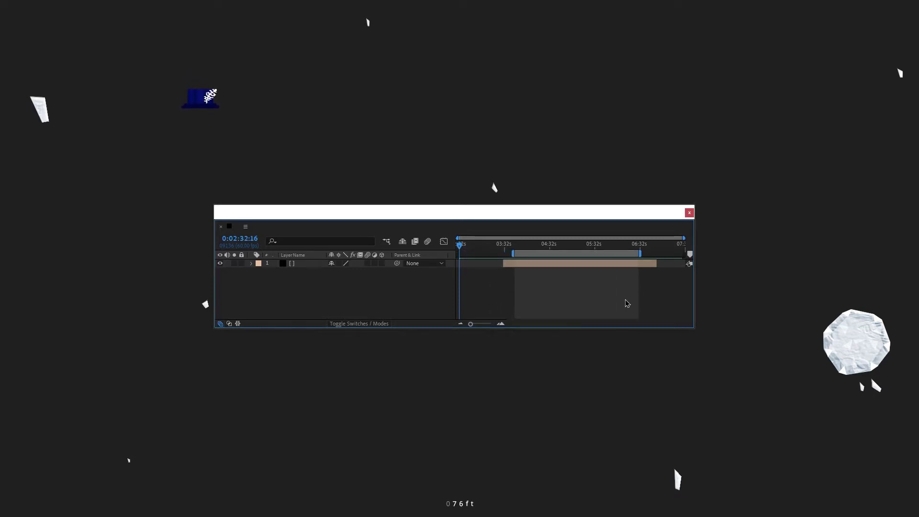
key(ctrl+shift+x)
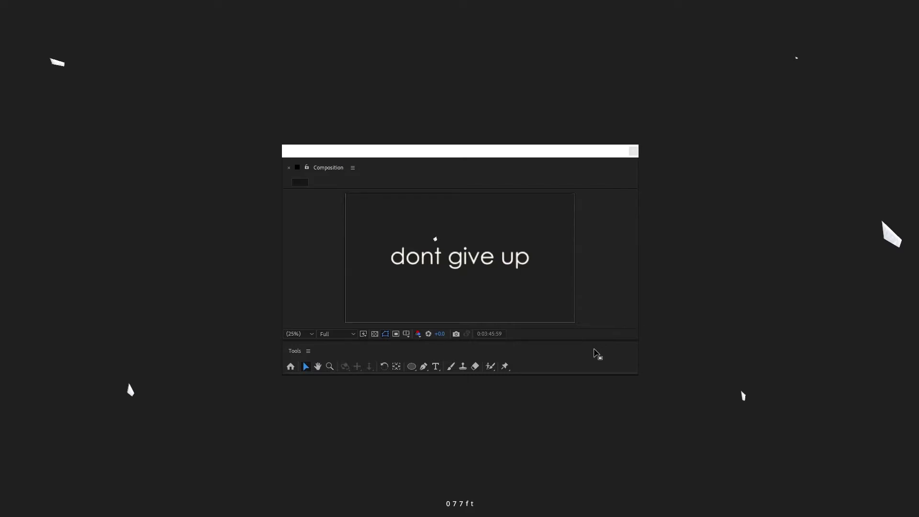
- Switch the composition view back and forth between fitting the viewer and 100% magnification
click(318, 366)
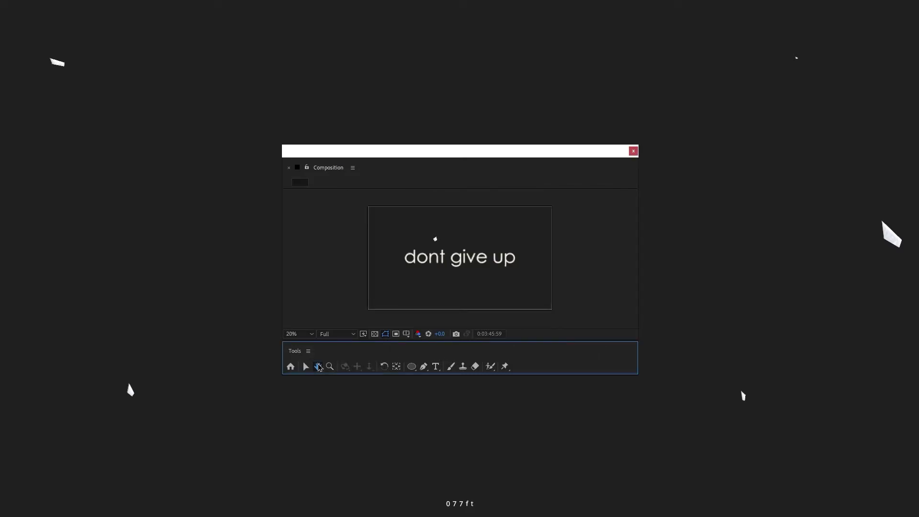
double_click(329, 366)
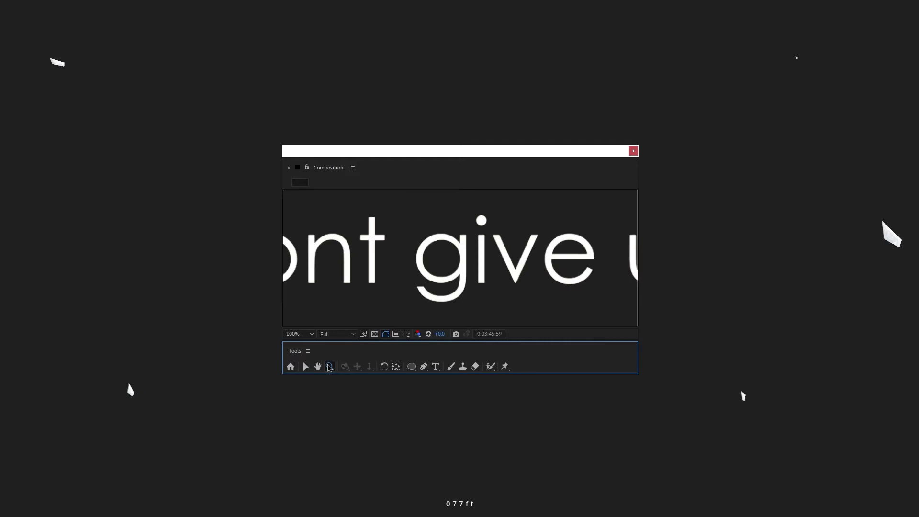
double_click(318, 367)
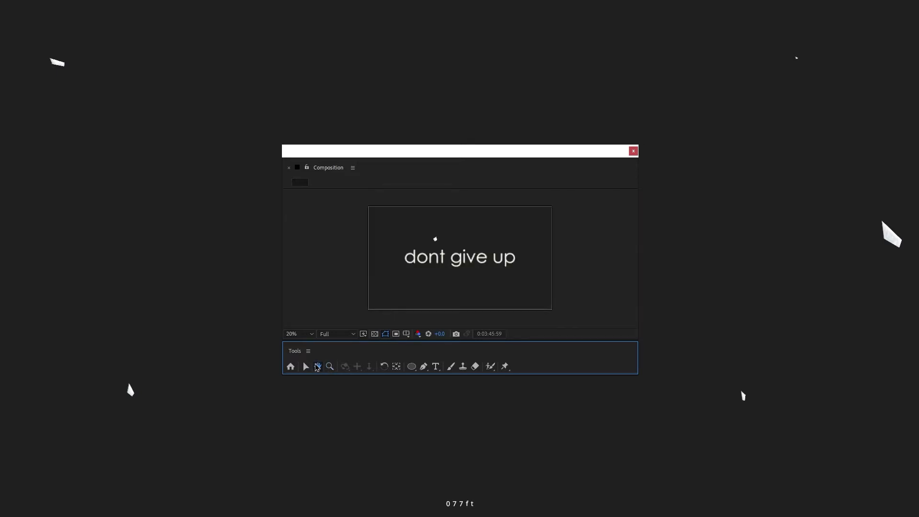
double_click(329, 367)
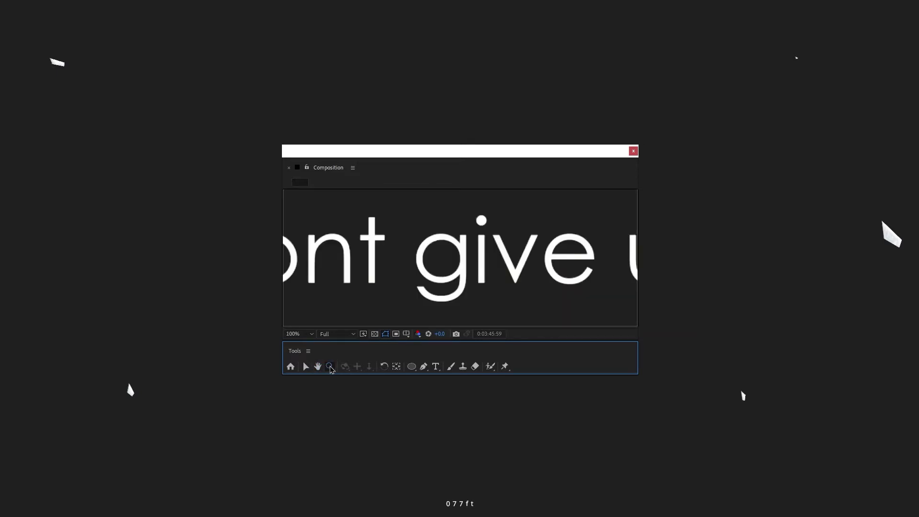
double_click(317, 367)
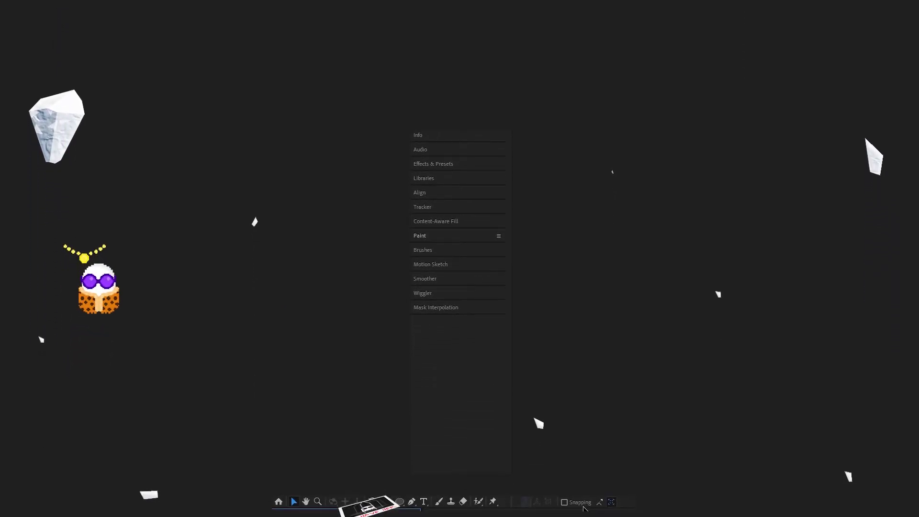
- Activate the Ellipse, Type and Brush tools in turn to bring up the panels associated with them
click(399, 443)
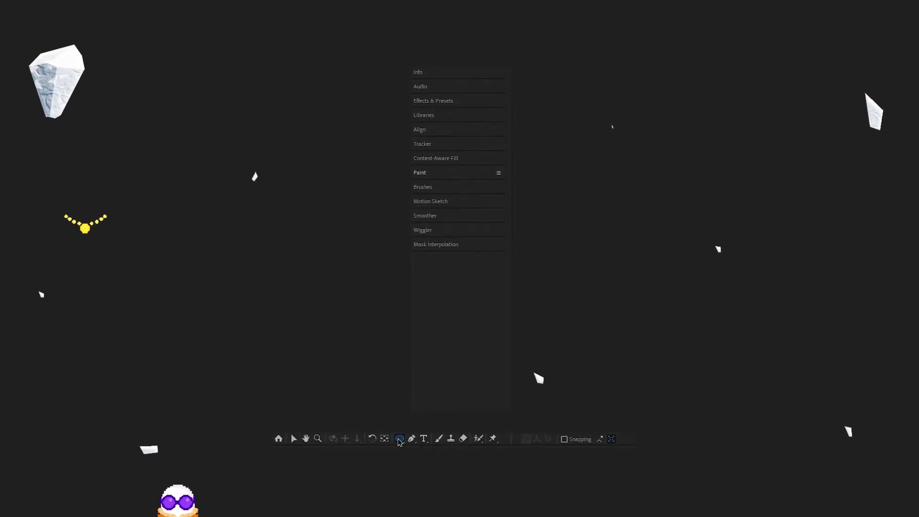
click(424, 439)
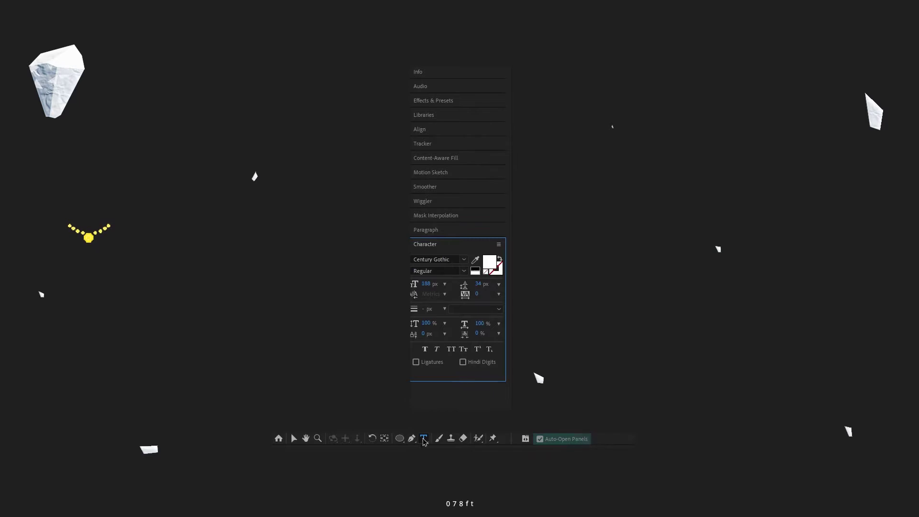
click(439, 439)
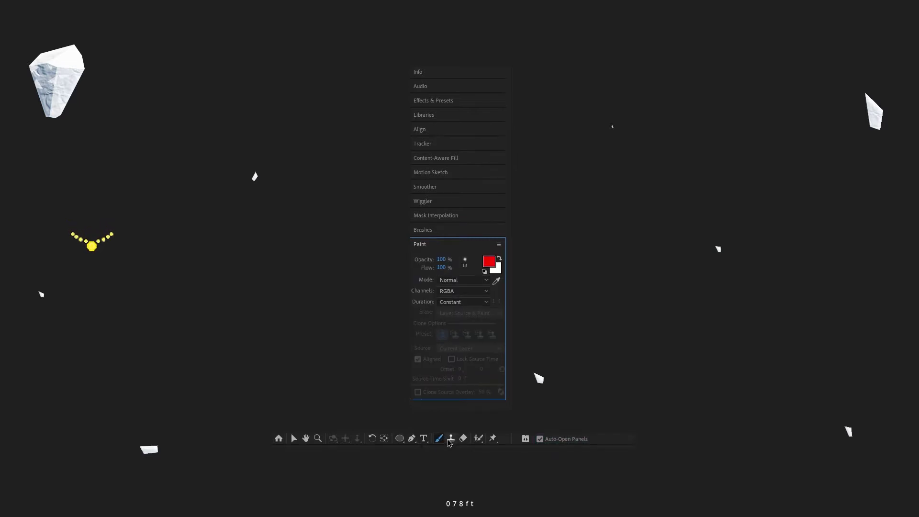
- Switch between the Eraser, Clone Stamp, Brush and Type tools to bring up the panels associated with them
click(464, 439)
click(451, 439)
click(439, 439)
click(424, 440)
click(439, 440)
click(451, 440)
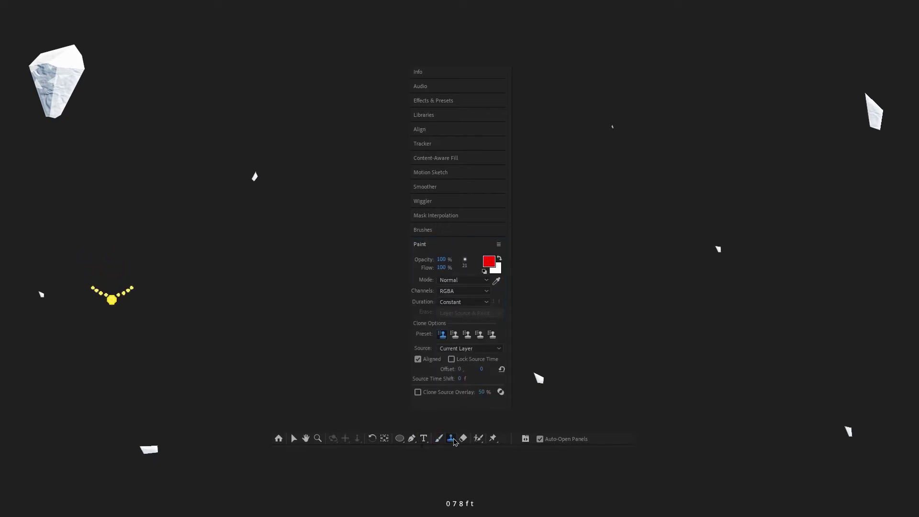
click(464, 439)
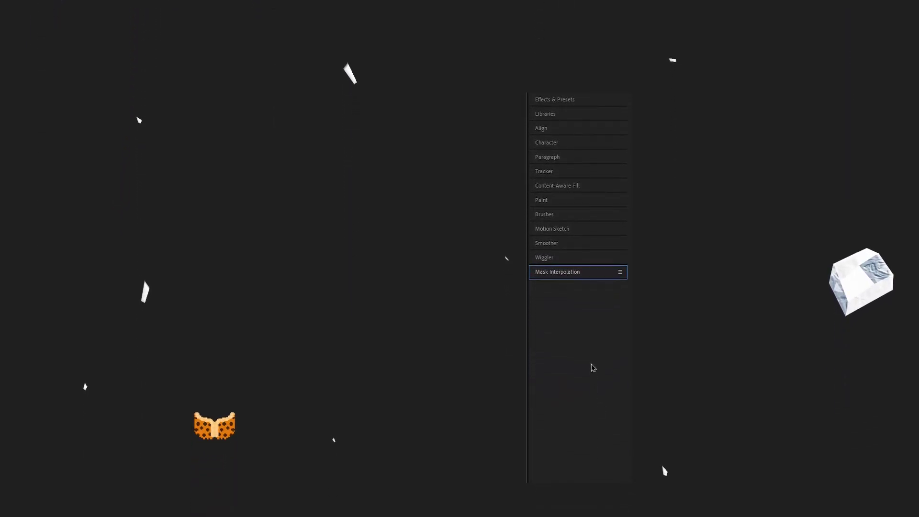
- Undock the Mask Interpolation, Wiggler, Smoother and Motion Sketch panels one by one into floating windows
drag(566, 352, 474, 365)
drag(473, 262, 473, 268)
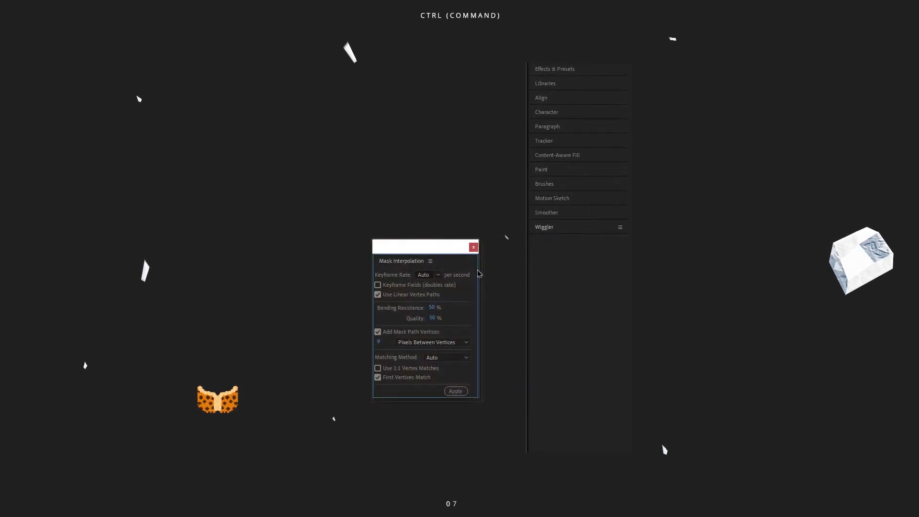
drag(559, 232, 478, 224)
drag(553, 218, 254, 182)
click(553, 199)
mouse_move(554, 207)
mouse_down()
mouse_move(320, 281)
mouse_move(249, 271)
mouse_up()
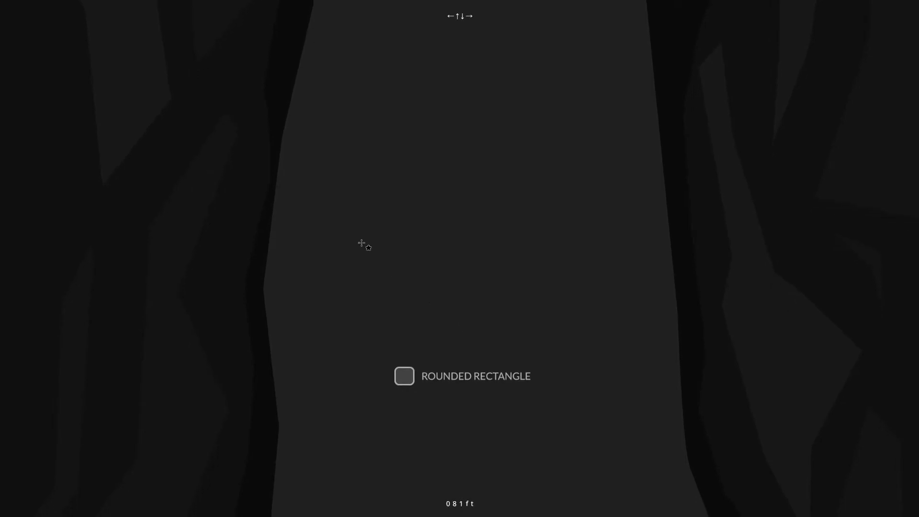
- Draw a rounded rectangle across the middle of the composition
drag(353, 190, 566, 329)
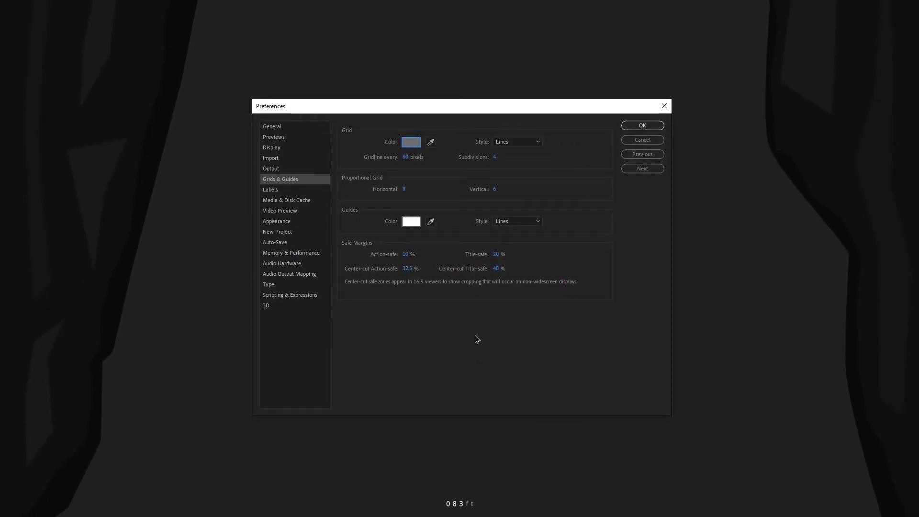
- Set the grid color to FF5656 and the guide color to black in the Grids & Guides preferences
click(408, 142)
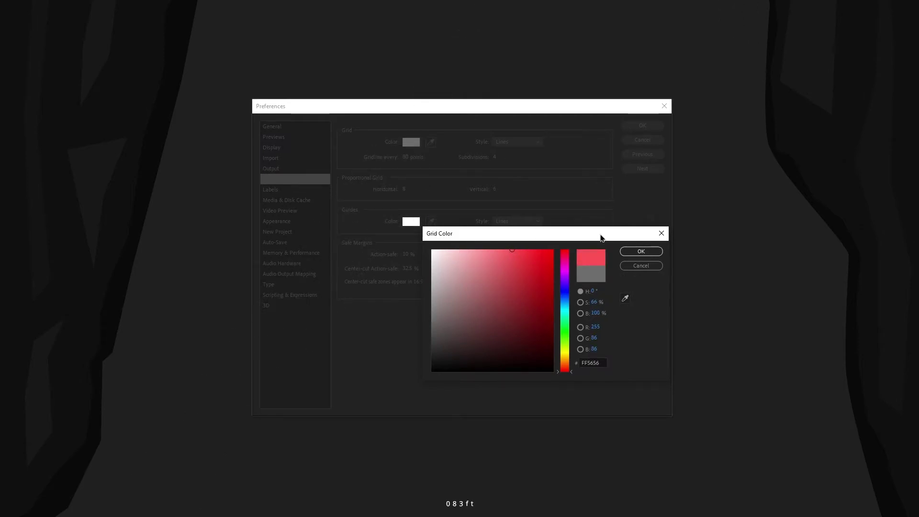
click(641, 252)
click(410, 222)
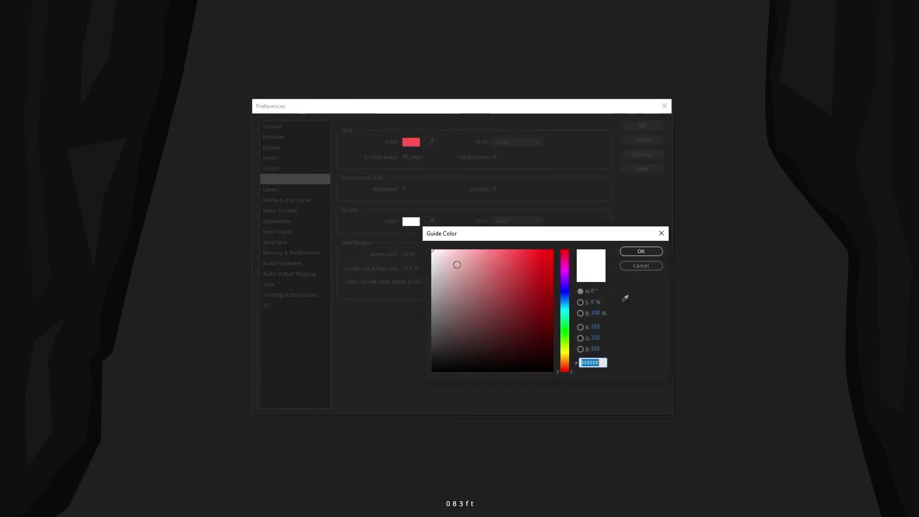
click(641, 251)
- Set a gridline every 98 pixels with 37 subdivisions, and look through the grid and guide style options
click(535, 144)
click(535, 147)
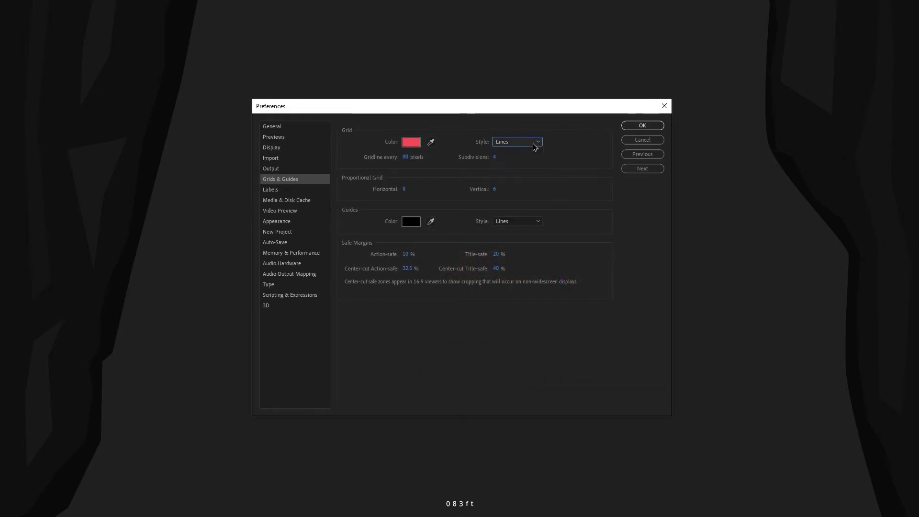
drag(408, 160, 392, 157)
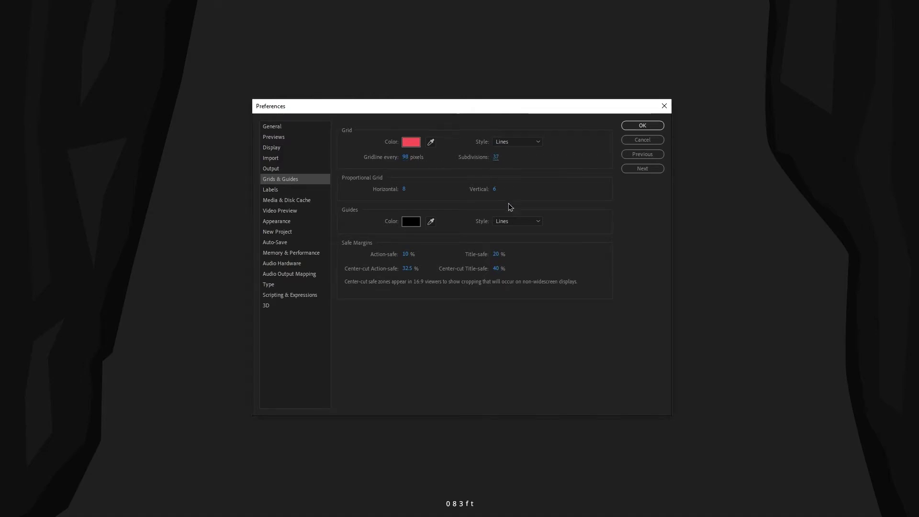
click(511, 221)
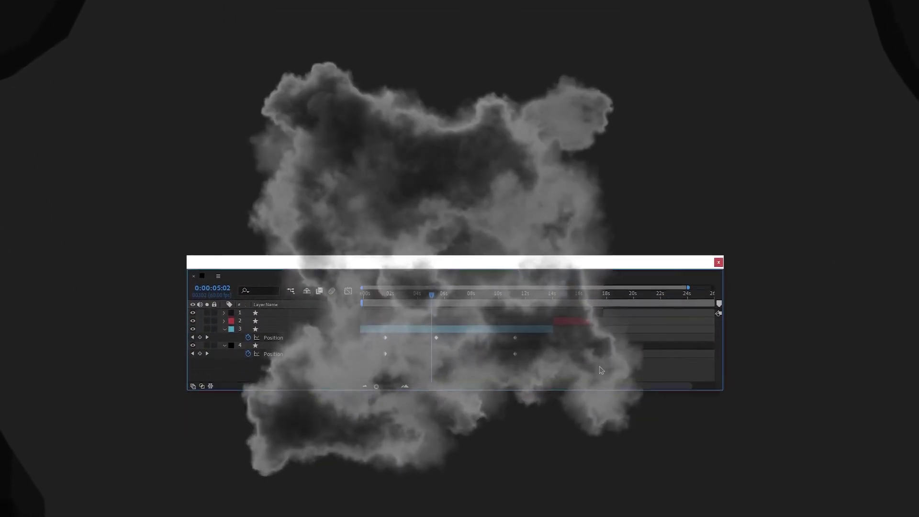
- Slide the red layer 2 along the timeline with snapping, and extend layer 3's end to match layer 1's out point
drag(576, 375, 602, 377)
drag(603, 266, 553, 269)
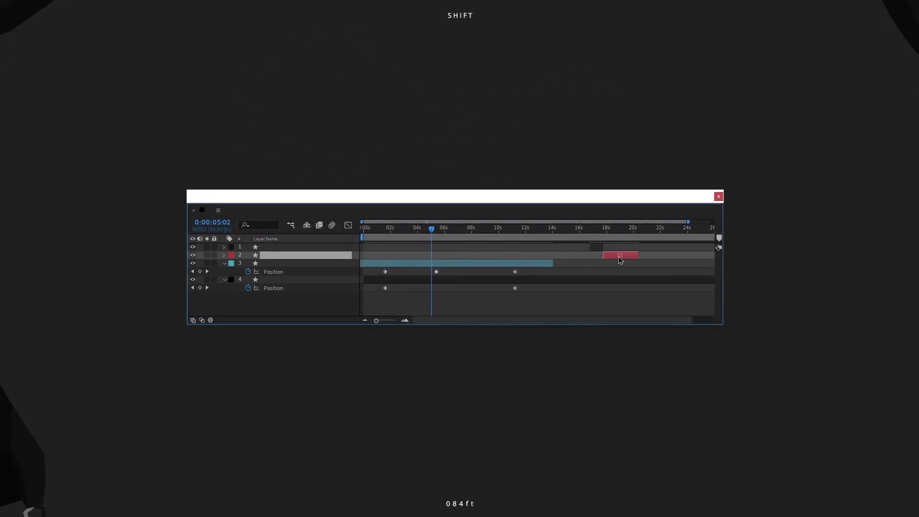
mouse_move(609, 257)
mouse_down()
mouse_move(401, 261)
mouse_move(542, 257)
mouse_move(612, 263)
mouse_move(551, 263)
mouse_move(559, 267)
mouse_move(605, 265)
mouse_up()
click(555, 262)
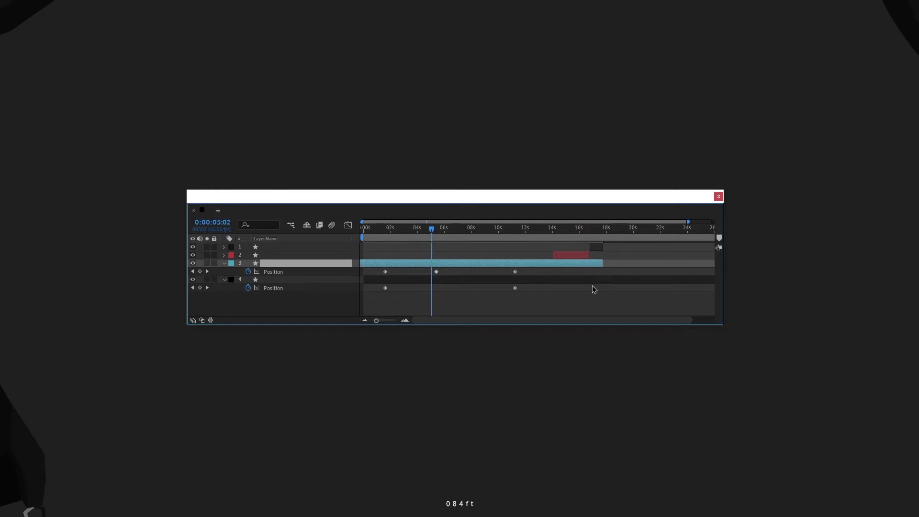
- Slide layer 4's second Position keyframe back and forth along the timeline, snapping it to neighbouring keyframes and layer edges
drag(515, 288, 510, 288)
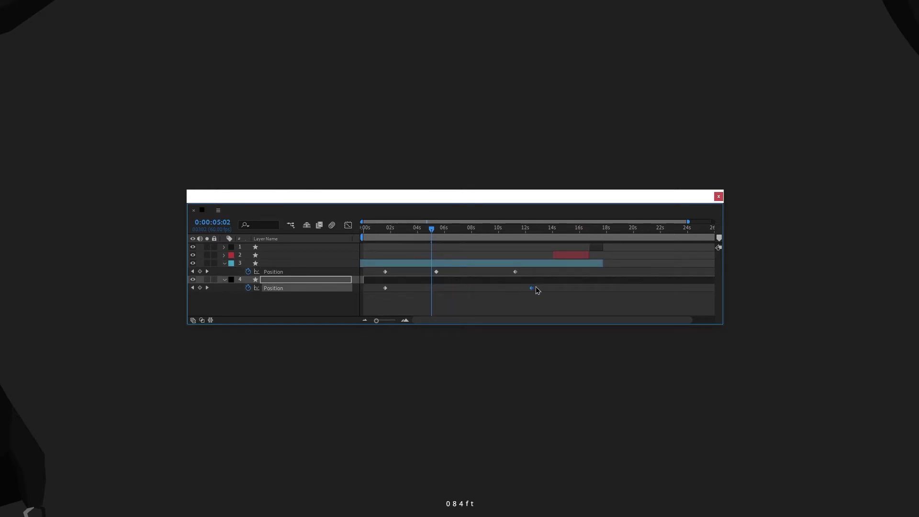
drag(445, 291, 600, 290)
drag(541, 291, 515, 291)
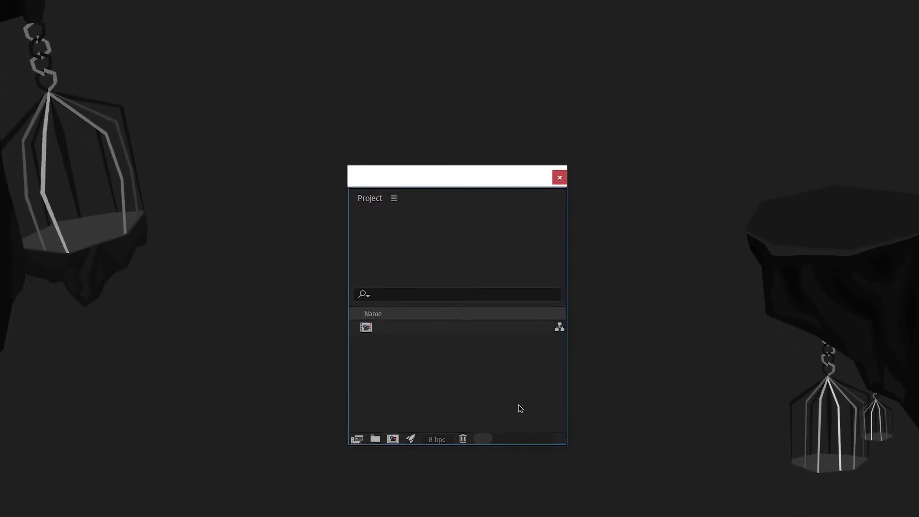
- Cycle the project's color depth through the available bits-per-channel settings and back to 8 bpc
key(alt)
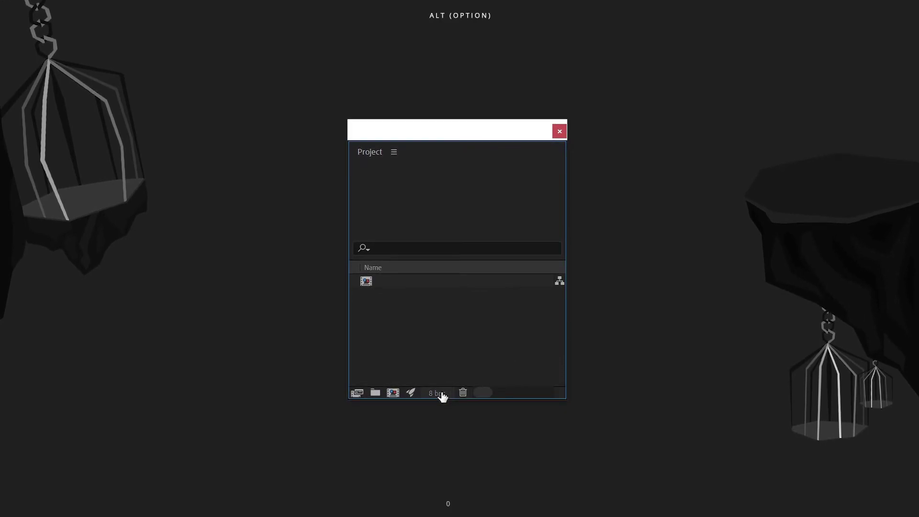
alt+click(448, 395)
alt+click(447, 395)
alt+click(448, 396)
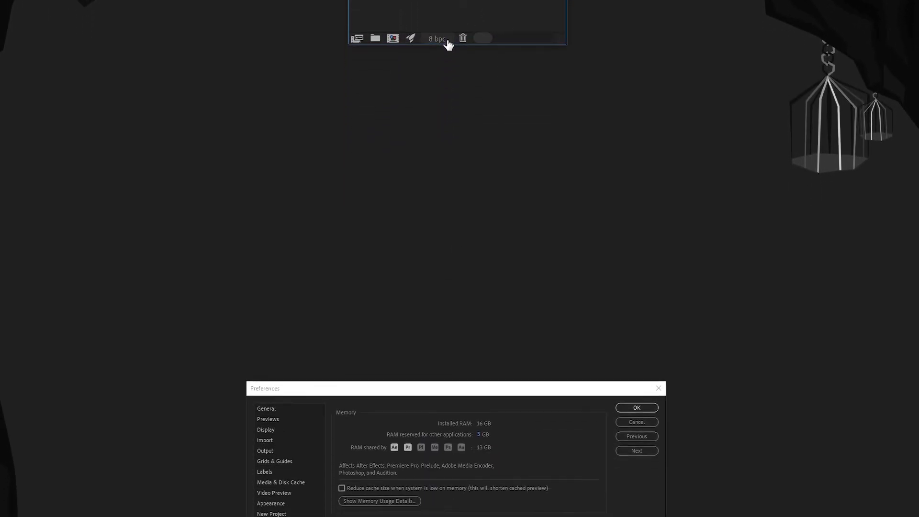
- Open the RAM reserved for other applications value for editing in the Memory & Performance preferences
click(478, 241)
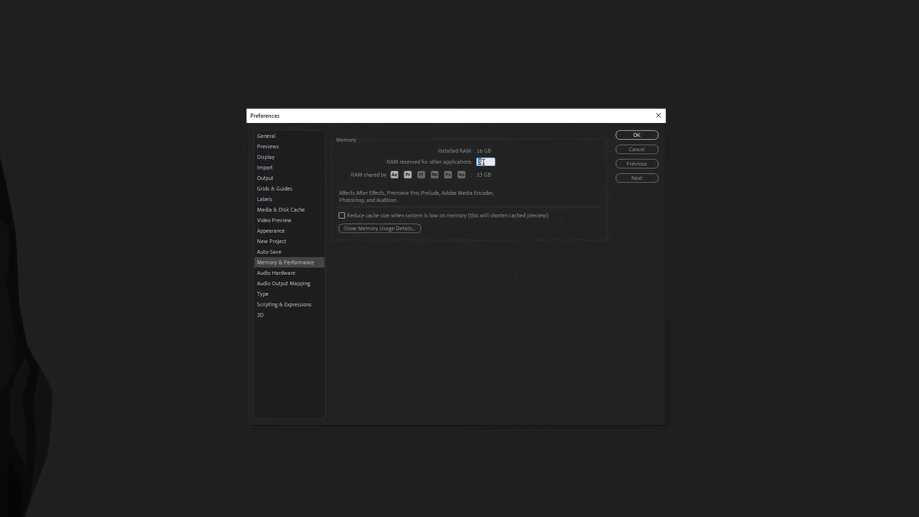
click(540, 157)
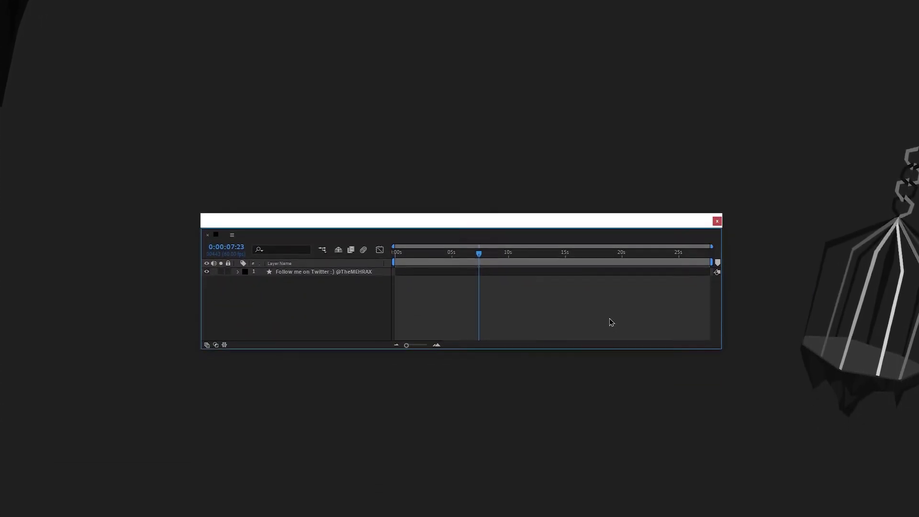
- Add composition markers at 0:00:07:23, 0:00:12:34 and 0:00:17:40
click(478, 229)
key(KP_Multiply)
click(538, 227)
key(KP_Multiply)
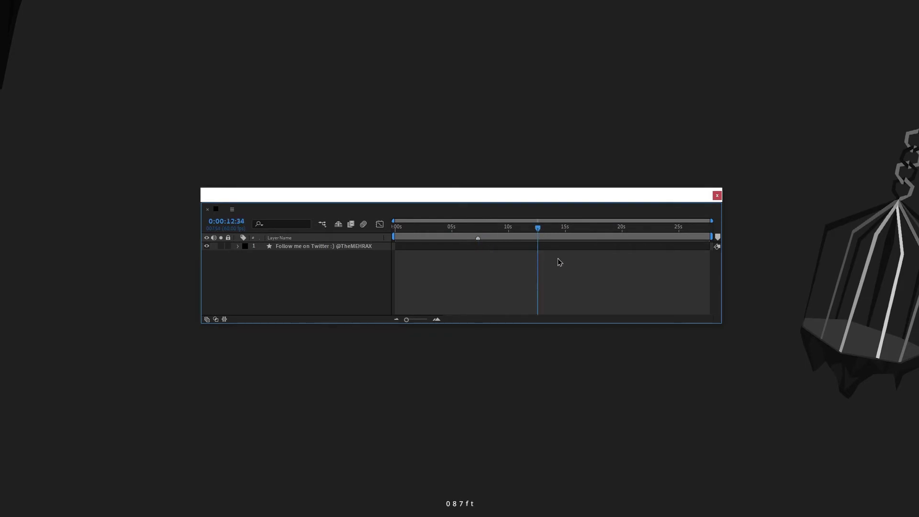
click(596, 228)
- Move the first composition marker to 0:00:03:07 and stretch it to a duration of 0:00:05:34
drag(478, 238, 453, 238)
key(alt)
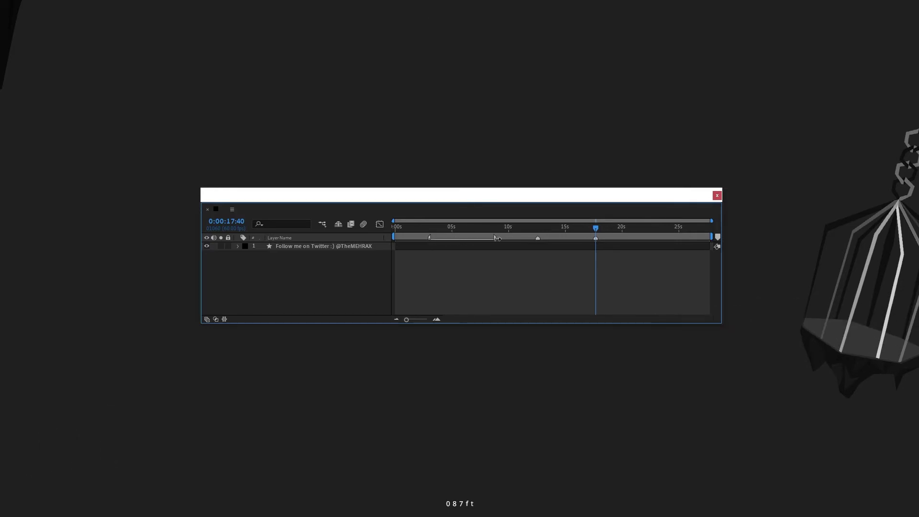
- Add a comment starting with "This is a" to the first composition marker
double_click(431, 238)
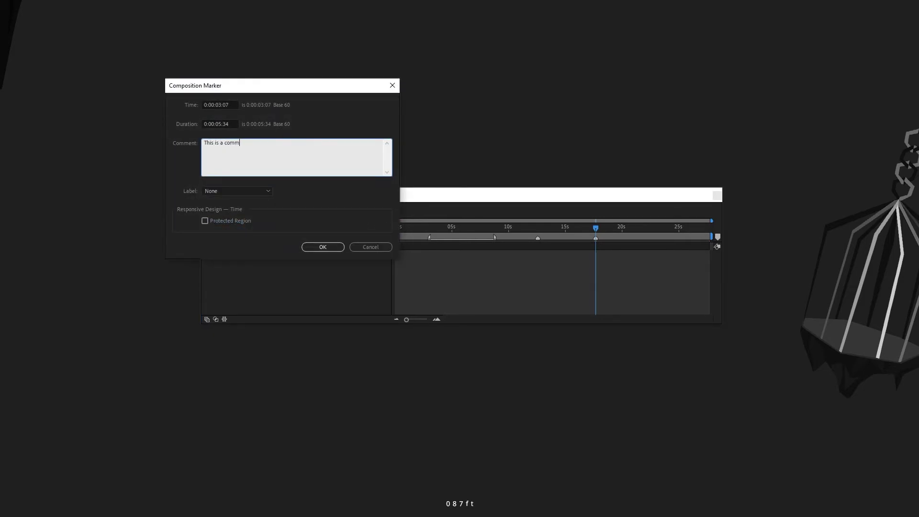
click(322, 247)
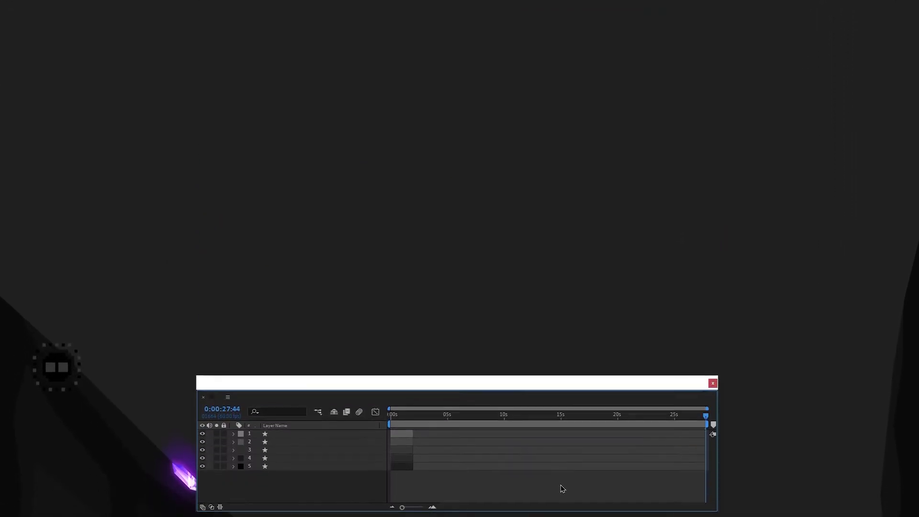
- Arrange all five layers with Sequence Layers, once without overlap and once with a 0:00:01:00 overlap and the transition off
click(405, 471)
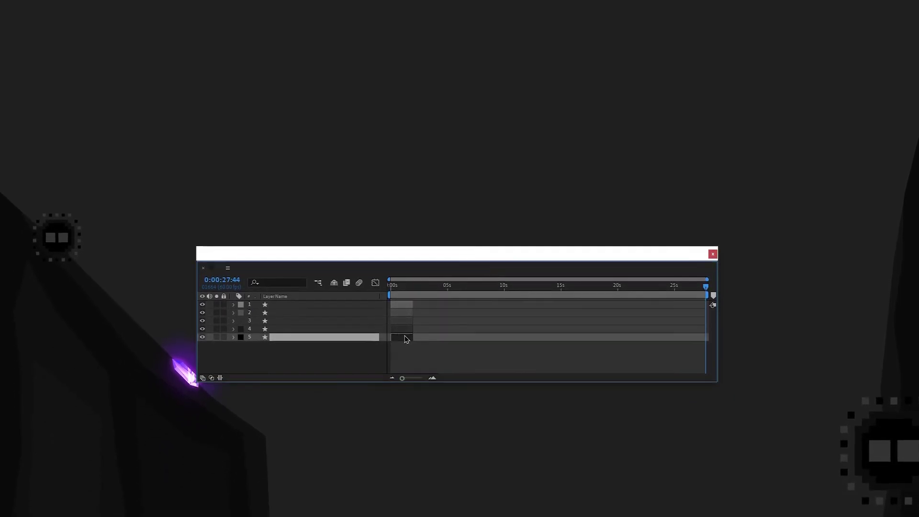
key(ctrl+a)
right_click(403, 303)
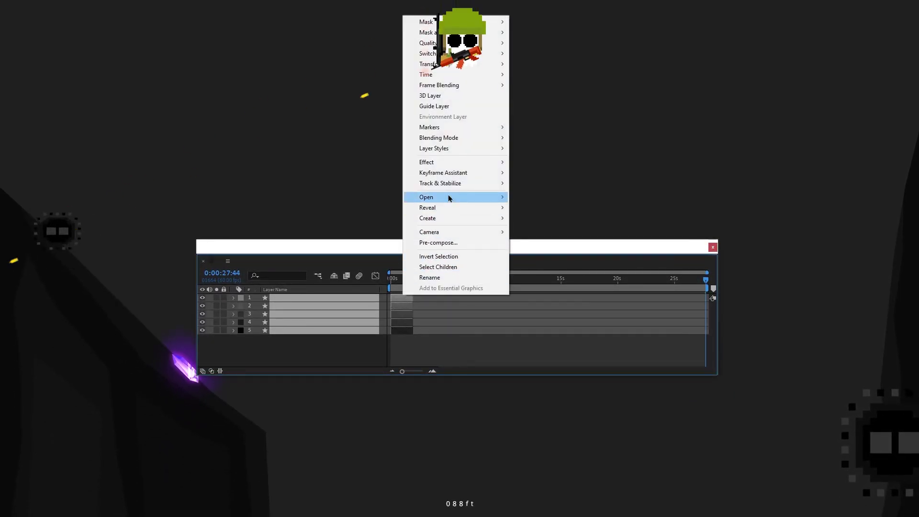
mouse_move(450, 172)
click(585, 257)
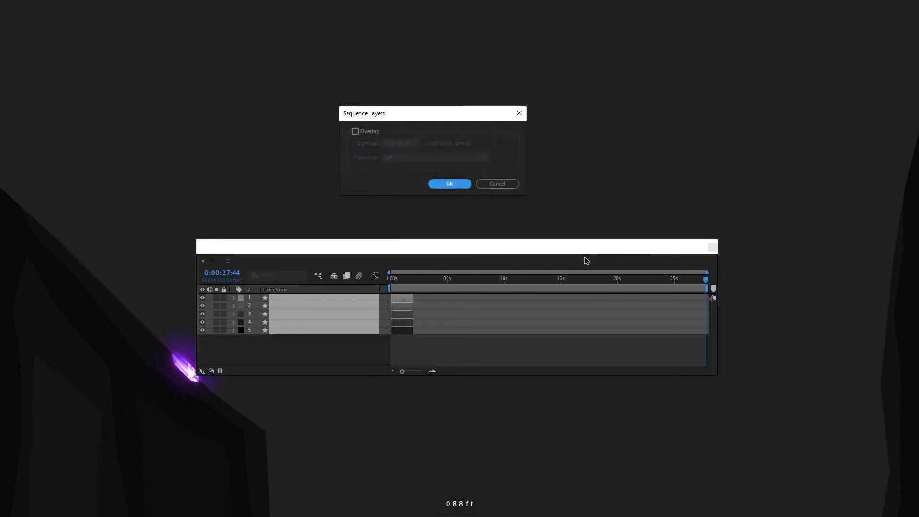
click(450, 185)
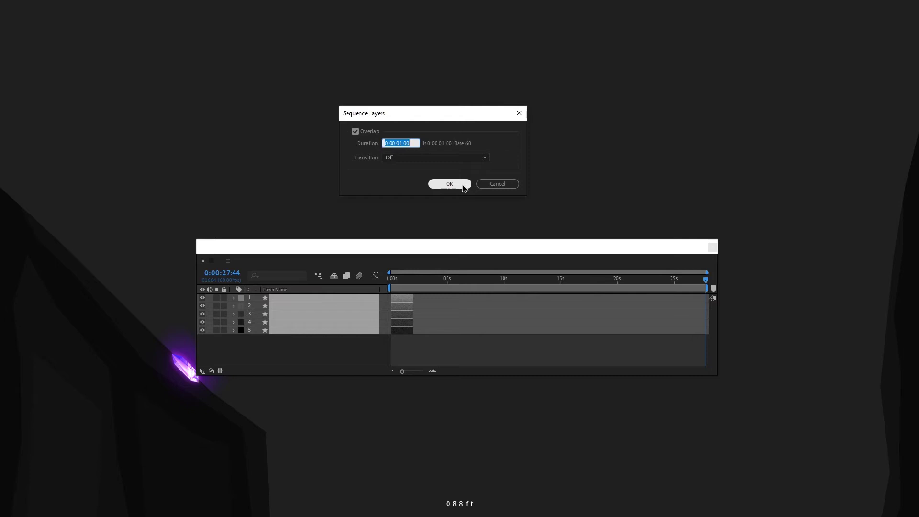
click(463, 185)
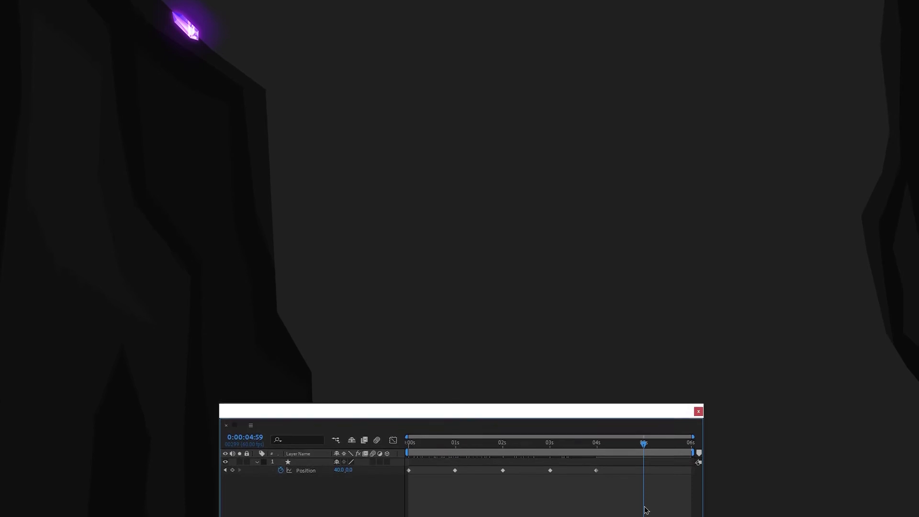
- Step the playhead from the composition's start through each of the layer's Position keyframes
key(Home)
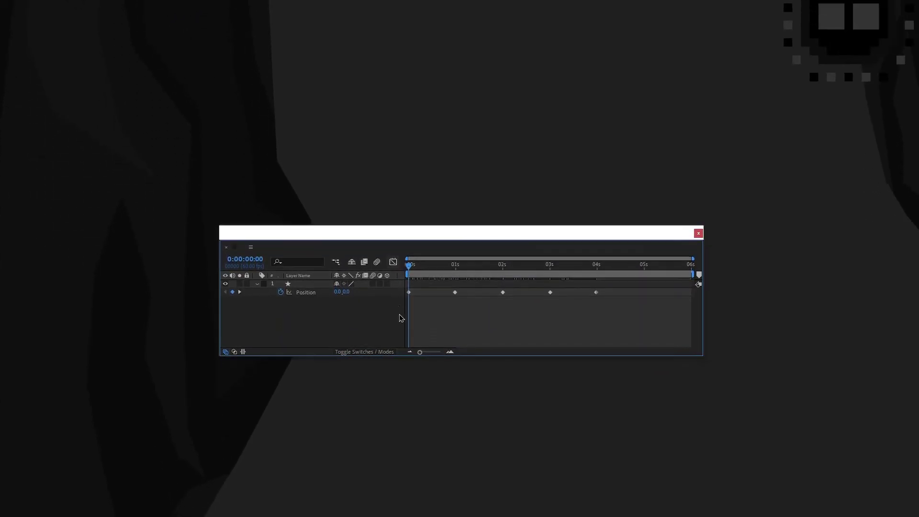
key(k)
key(k)
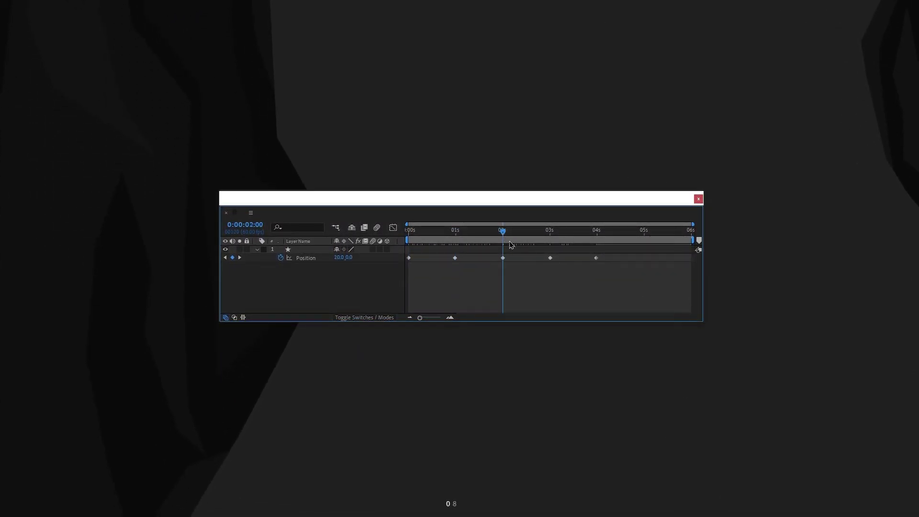
key(k)
key(k)
- Select the Position keyframes at 1, 2 and 3 seconds and inspect the property at 1 and 2 seconds
drag(536, 271, 436, 254)
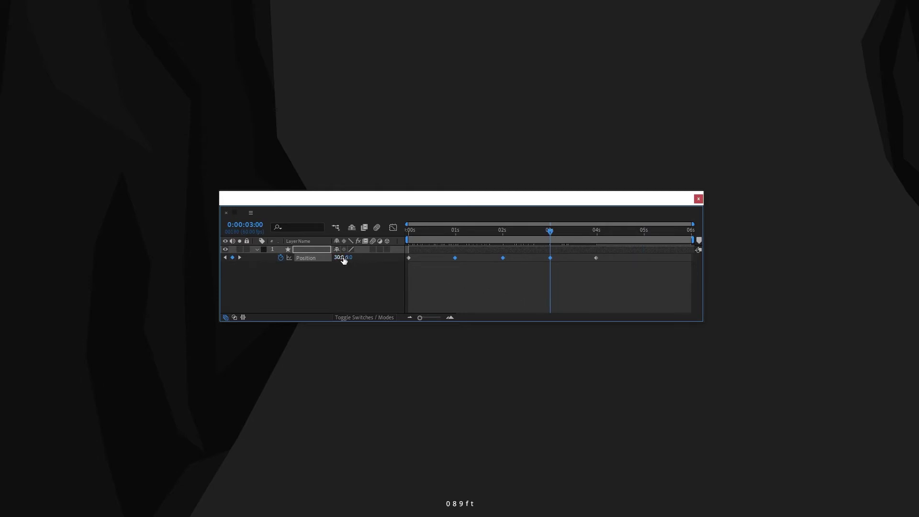
click(458, 239)
click(503, 239)
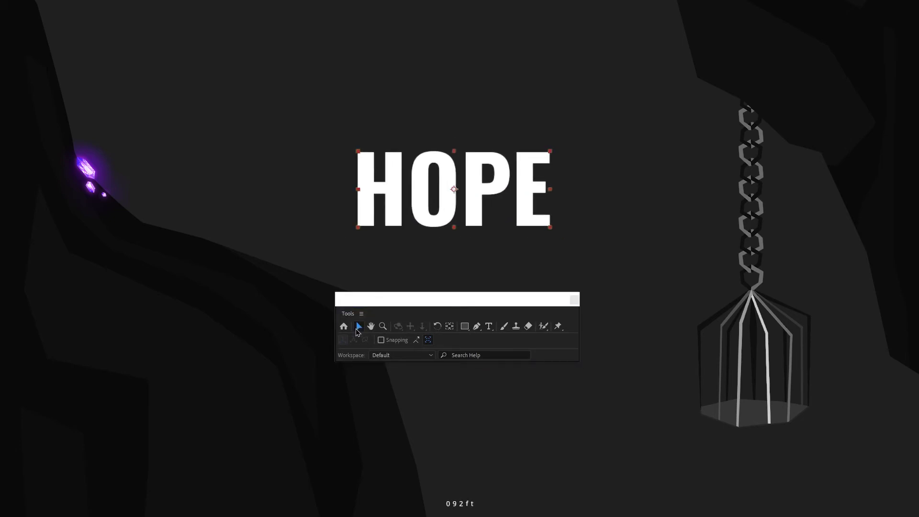
- Activate the Rotation tool with the HOPE text layer selected
click(438, 327)
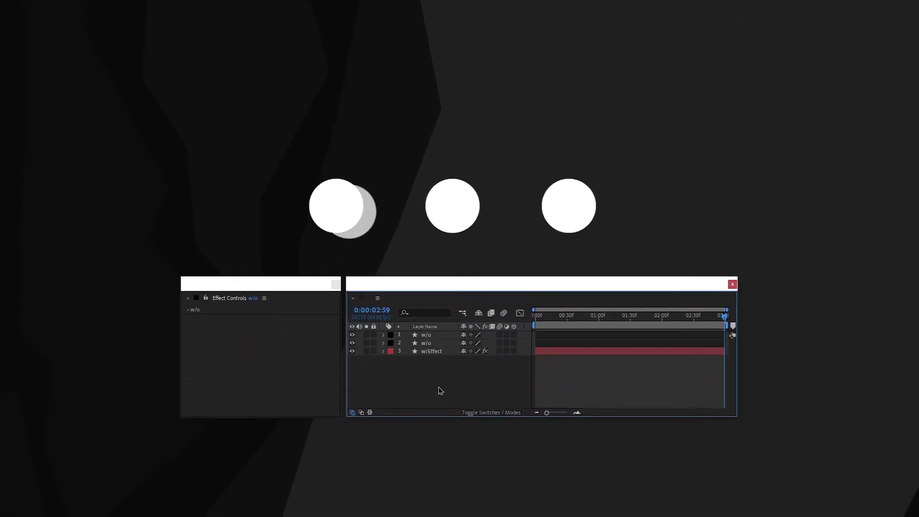
- Copy the Drop Shadow effect from the w/Effect layer and paste it onto both w/o circle layers
click(429, 457)
click(256, 283)
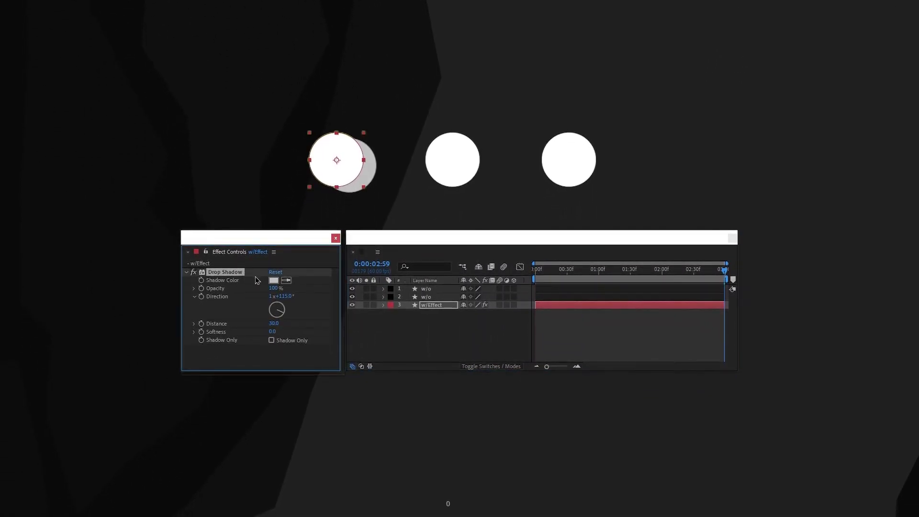
click(472, 175)
key(ctrl+v)
click(573, 165)
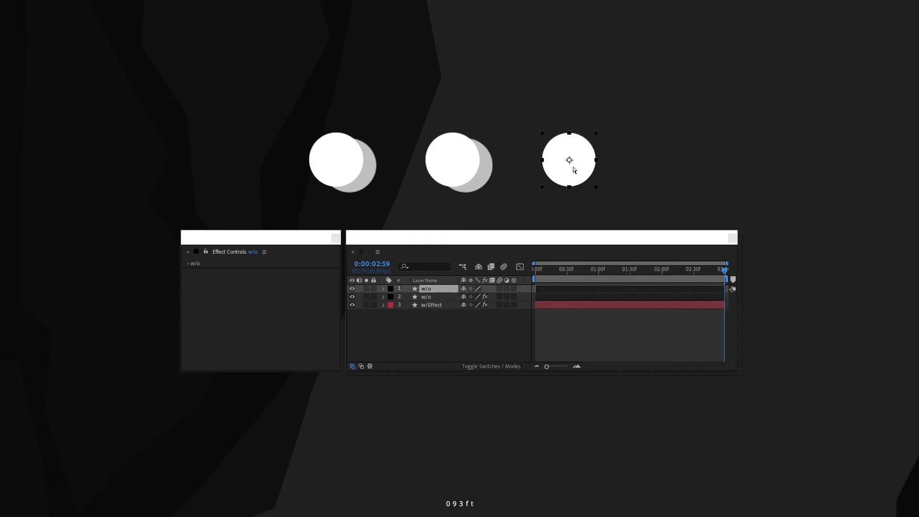
key(ctrl+v)
- Adjust the Drop Shadow direction on the w/Effect circle
click(337, 175)
mouse_move(278, 319)
mouse_down()
mouse_move(275, 310)
mouse_move(282, 320)
mouse_move(268, 323)
mouse_move(281, 326)
mouse_up()
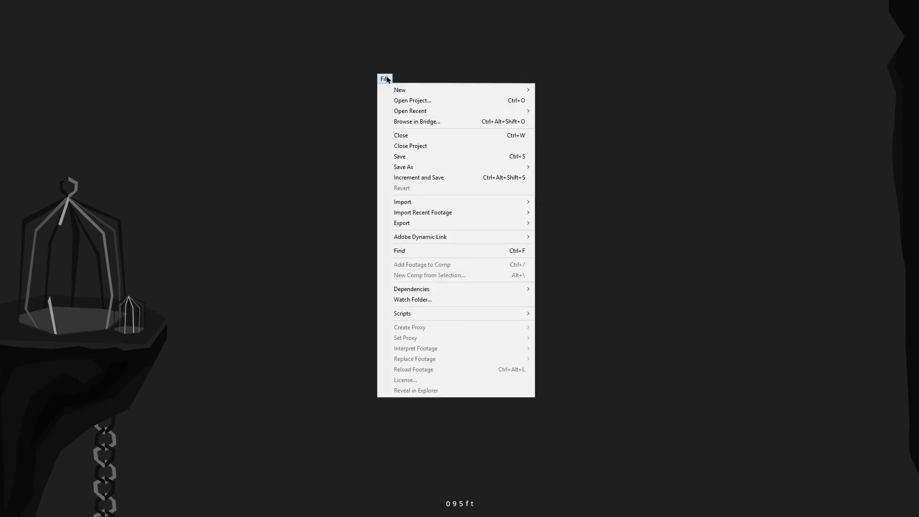
- Remove the unused footage from the project, and collect the project's files
mouse_move(522, 287)
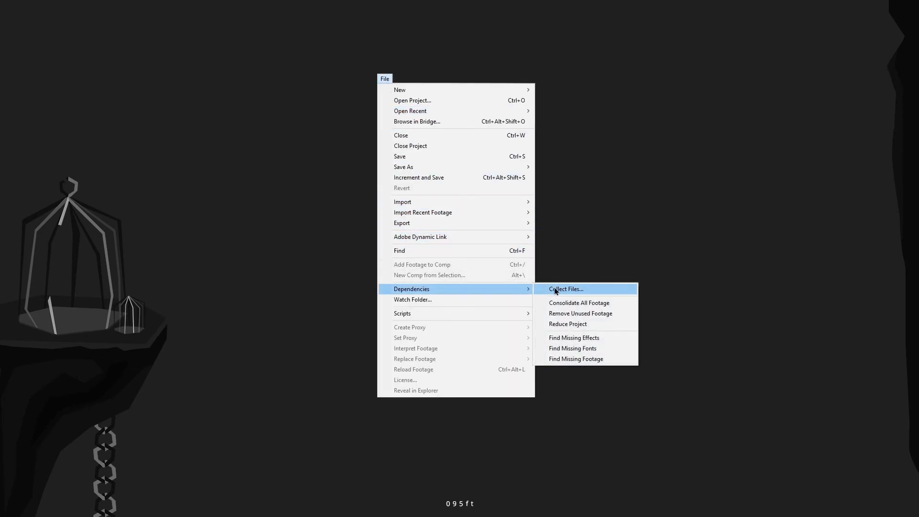
click(626, 314)
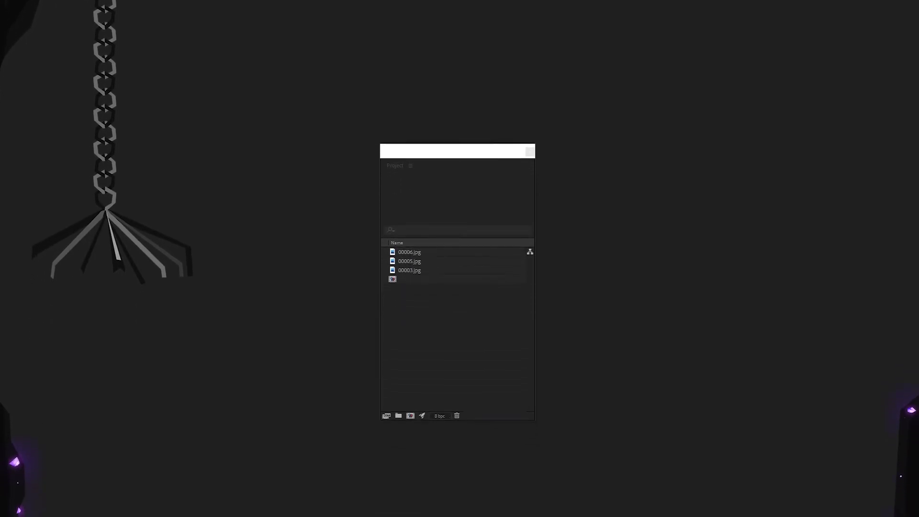
click(386, 84)
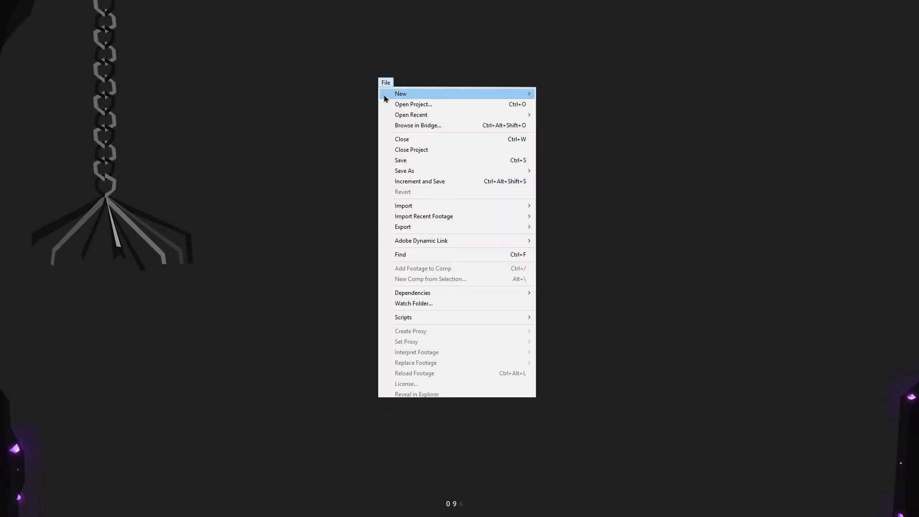
mouse_move(508, 293)
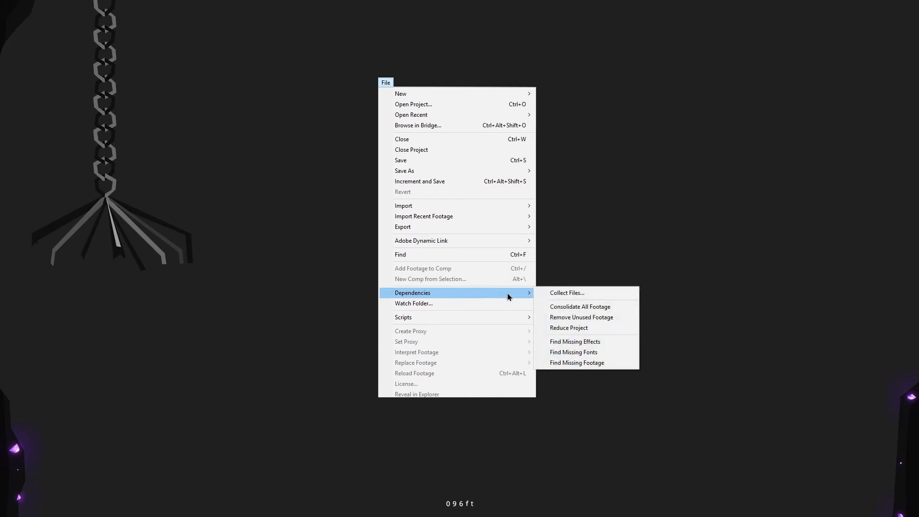
click(615, 297)
click(480, 332)
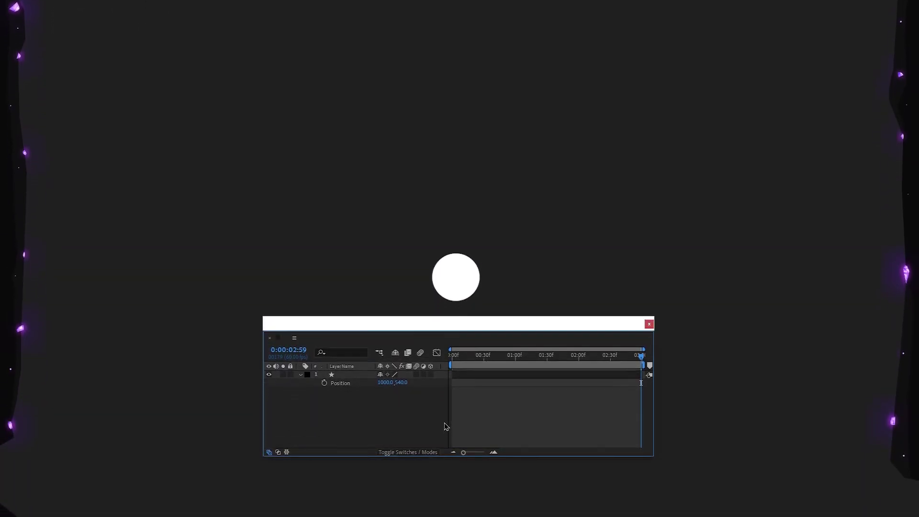
- Add 100 to the circle layer's X position using arithmetic, and halve the result to 550
click(385, 385)
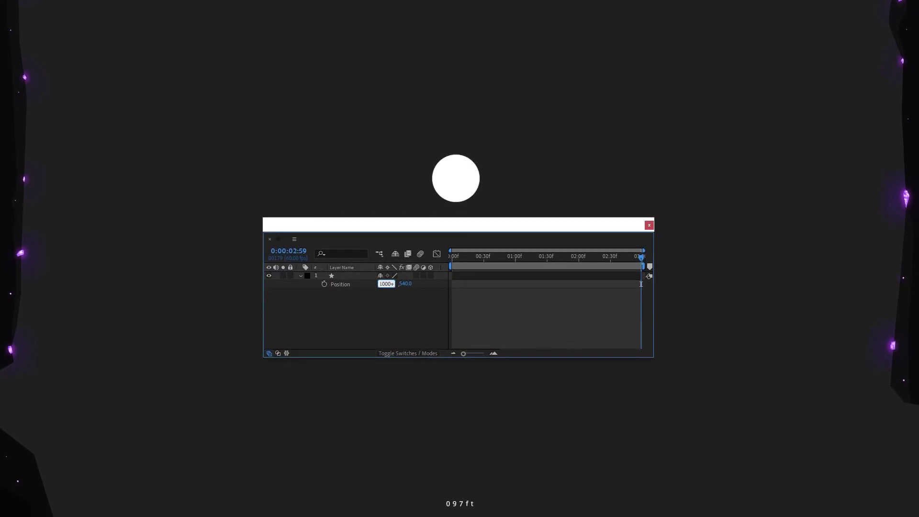
text(+100)
key(Return)
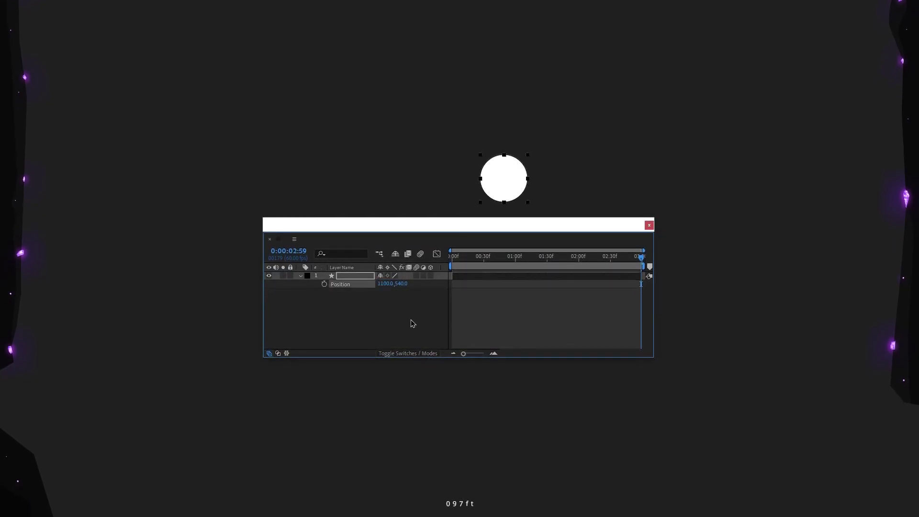
click(396, 292)
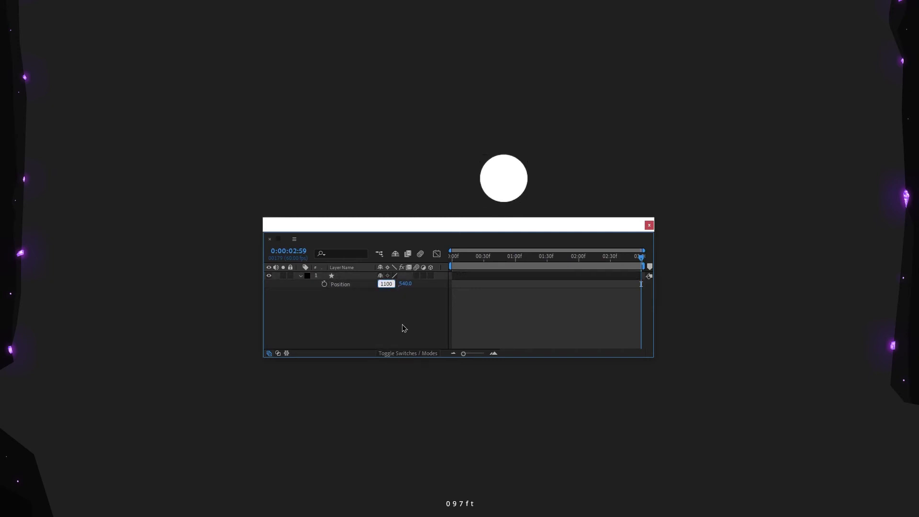
key(Return)
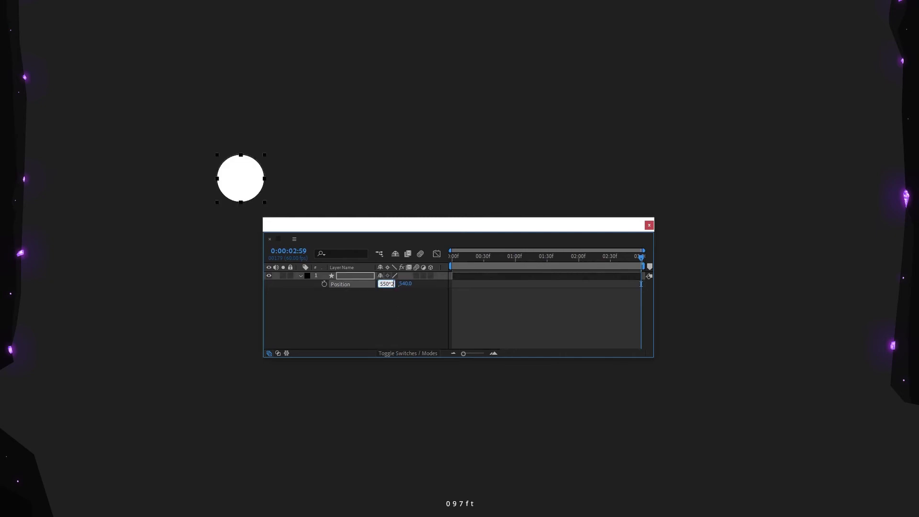
- Double the circle layer's X position by entering 550*2, and subtract 100 from the result
key(Return)
click(391, 284)
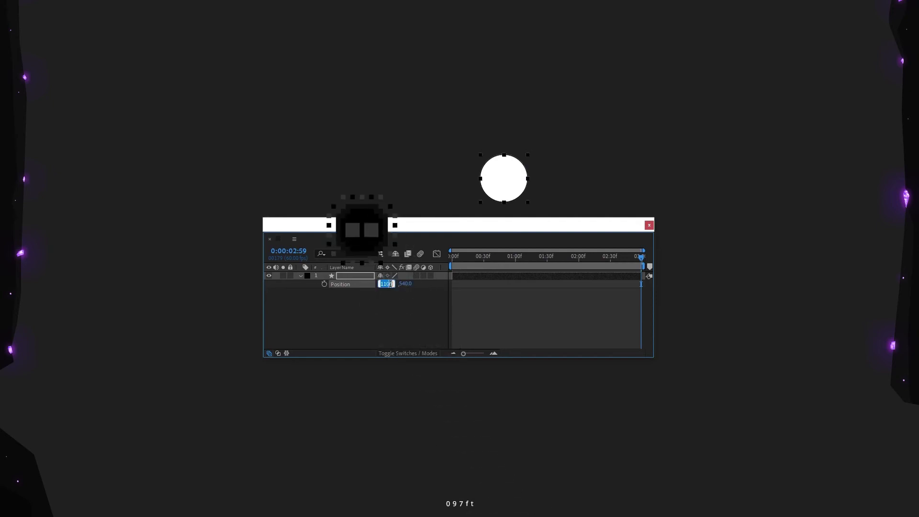
text(-100)
key(Return)
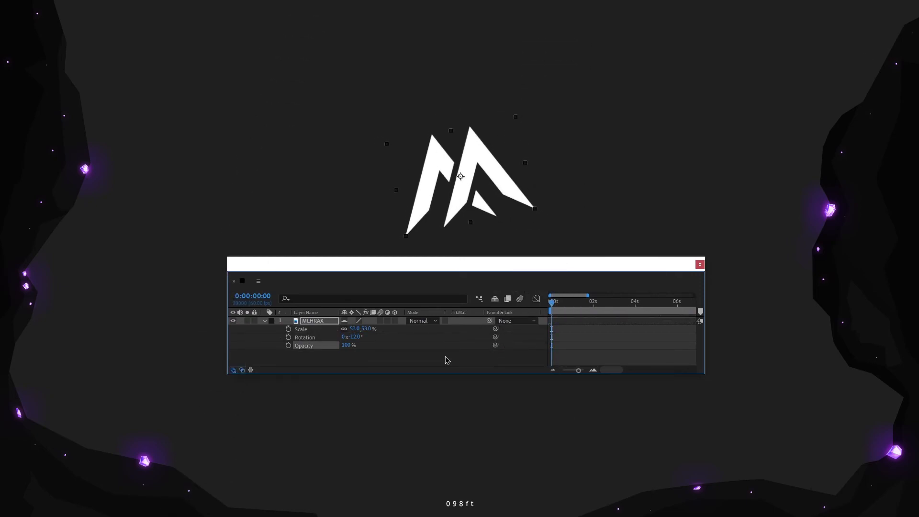
- Rotate the logo layer back and forth in 10-degree increments, ending at 18 degrees
key(ctrl+alt+minus)
key(shift+minus)
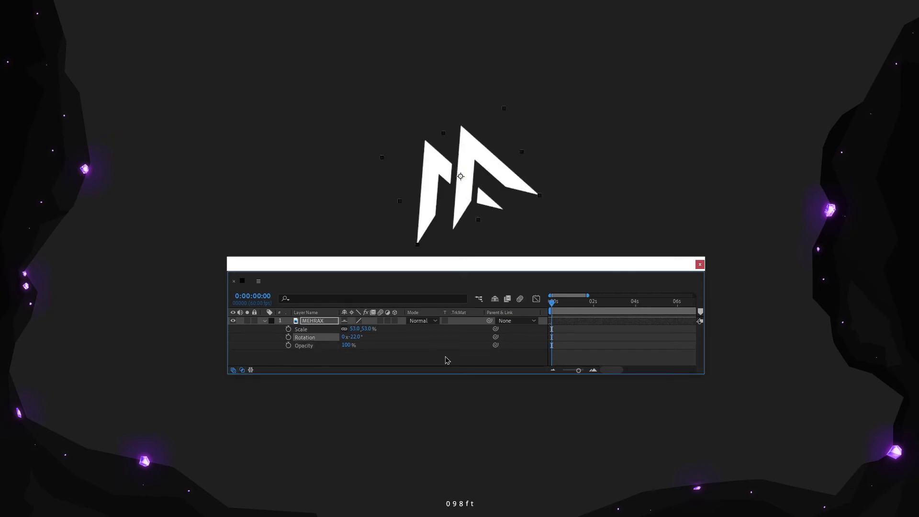
key(shift+minus)
key(shift+minus)
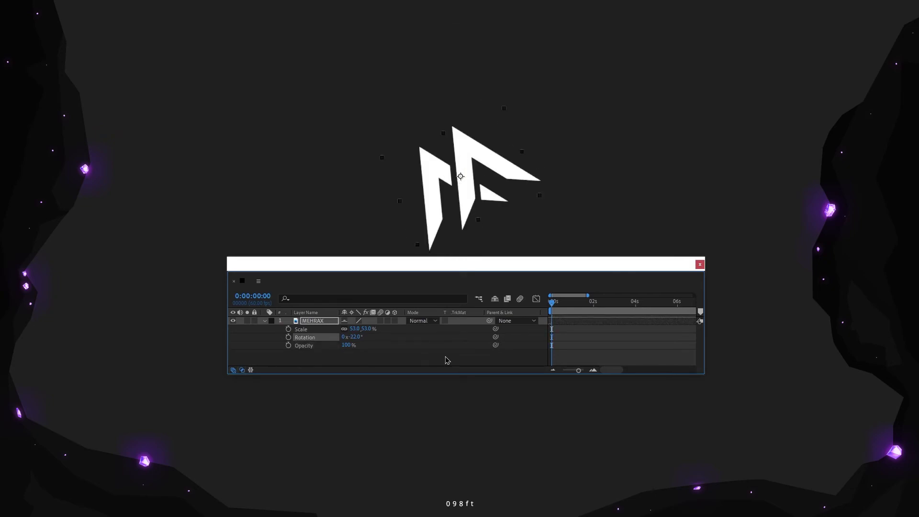
key(shift+plus)
- Adjust the logo layer's scale in 10% increments to 43%
key(alt+shift+minus)
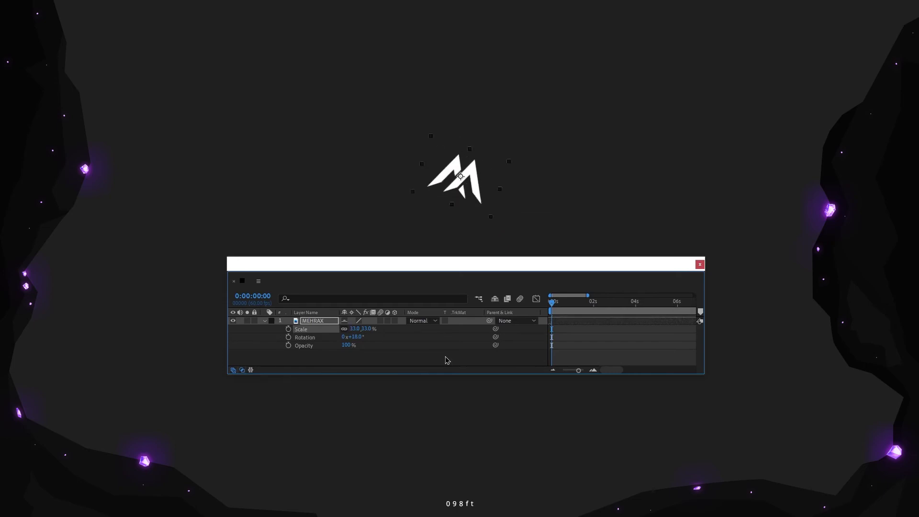
key(alt+shift+plus)
key(alt+shift+plus)
key(ctrl+alt+shift+plus)
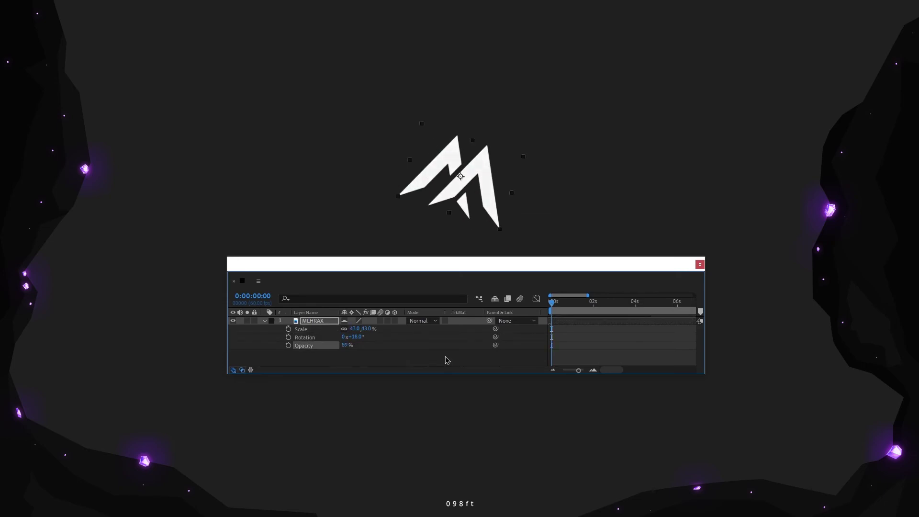
- Lower the logo layer's opacity in small increments to 40%
key(ctrl+alt+minus)
key(ctrl+alt+minus)
key(ctrl+alt+minus)
key(ctrl+alt+minus)
key(ctrl+alt+minus)
key(ctrl+alt+minus)
key(ctrl+alt+minus)
key(ctrl+alt+minus)
key(ctrl+alt+minus)
key(ctrl+alt+minus)
key(ctrl+alt+minus)
key(ctrl+alt+minus)
key(ctrl+alt+minus)
key(ctrl+alt+minus)
key(ctrl+alt+minus)
key(ctrl+alt+minus)
key(ctrl+alt+minus)
key(ctrl+alt+minus)
key(ctrl+alt+plus)
key(ctrl+alt+plus)
key(ctrl+alt+plus)
key(ctrl+alt+plus)
key(ctrl+alt+plus)
key(ctrl+alt+plus)
key(ctrl+alt+plus)
key(ctrl+alt+plus)
key(ctrl+alt+plus)
key(ctrl+alt+plus)
key(ctrl+alt+plus)
key(ctrl+alt+plus)
key(ctrl+alt+plus)
key(ctrl+alt+plus)
key(ctrl+alt+plus)
key(ctrl+alt+plus)
key(ctrl+alt+plus)
key(ctrl+alt+plus)
key(ctrl+alt+plus)
key(ctrl+alt+plus)
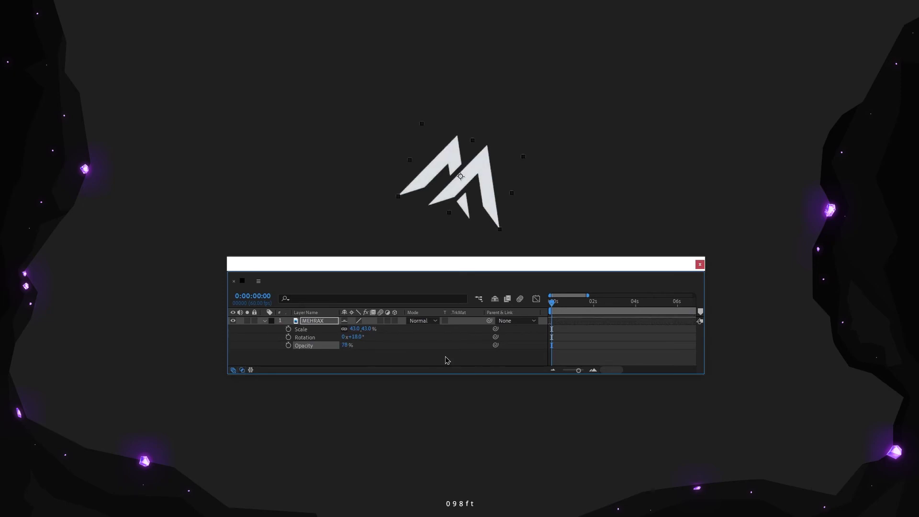
key(ctrl+alt+minus)
key(ctrl+alt+minus)
key(ctrl+alt+minus)
key(ctrl+alt+minus)
key(ctrl+alt+minus)
key(ctrl+alt+minus)
key(ctrl+alt+minus)
key(ctrl+alt+minus)
key(ctrl+alt+minus)
key(ctrl+alt+minus)
key(ctrl+alt+minus)
key(ctrl+alt+minus)
key(ctrl+alt+minus)
key(ctrl+alt+minus)
key(ctrl+alt+minus)
key(ctrl+alt+minus)
key(ctrl+alt+minus)
key(ctrl+alt+minus)
key(ctrl+alt+minus)
key(ctrl+alt+minus)
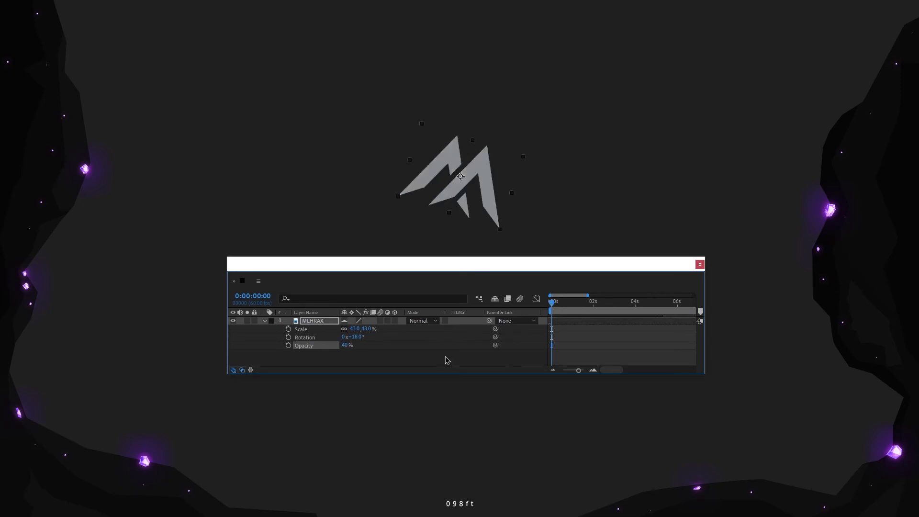
- Raise the logo layer's opacity in small increments to at least 90%
key(ctrl+alt+plus)
key(ctrl+alt+plus)
key(ctrl+alt+plus)
key(ctrl+alt+plus)
key(ctrl+alt+plus)
key(ctrl+alt+plus)
key(ctrl+alt+plus)
key(ctrl+alt+plus)
key(ctrl+alt+plus)
key(ctrl+alt+plus)
key(ctrl+alt+plus)
key(ctrl+alt+plus)
key(ctrl+alt+plus)
key(ctrl+alt+plus)
key(ctrl+alt+plus)
key(ctrl+alt+plus)
key(ctrl+alt+plus)
key(ctrl+alt+plus)
key(ctrl+alt+plus)
key(ctrl+alt+plus)
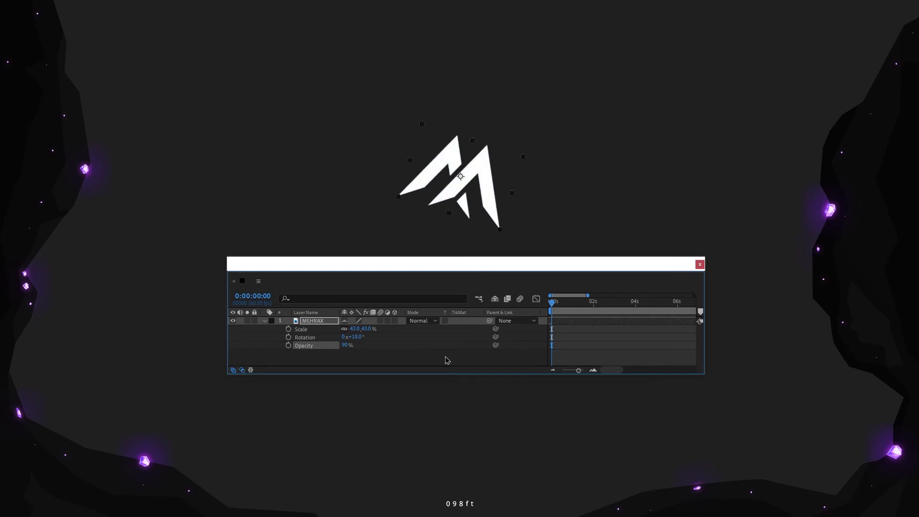
key(ctrl+alt+plus)
key(ctrl+alt+plus)
key(ctrl+alt+plus)
key(ctrl+alt+plus)
key(ctrl+alt+plus)
key(ctrl+alt+plus)
key(ctrl+alt+plus)
key(ctrl+alt+plus)
key(ctrl+alt+plus)
key(ctrl+alt+plus)
key(ctrl+alt+plus)
key(ctrl+alt+plus)
key(ctrl+alt+plus)
key(ctrl+alt+plus)
key(ctrl+alt+plus)
key(ctrl+alt+plus)
key(ctrl+alt+plus)
key(ctrl+alt+plus)
key(ctrl+alt+plus)
key(ctrl+alt+plus)
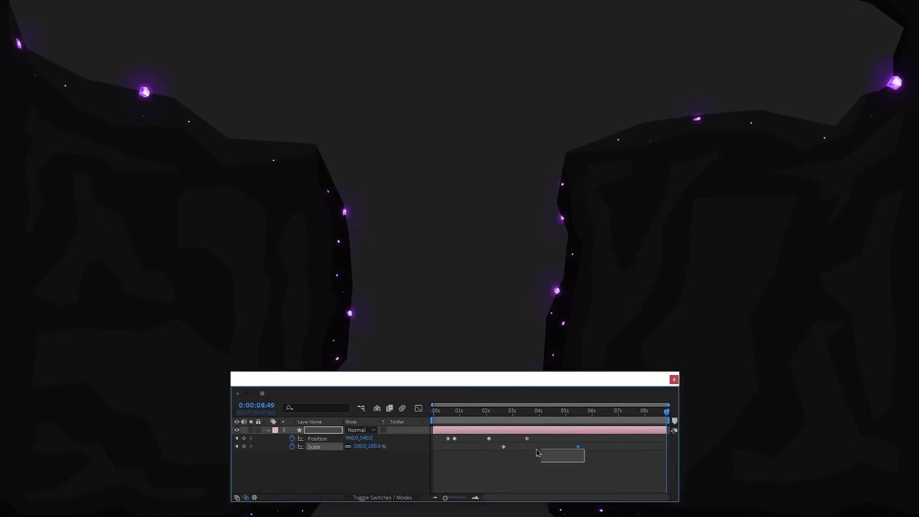
- Marquee-select the shape layer's keyframes, clear that selection, and select the Scale keyframe at about 5.5 seconds
drag(538, 369, 443, 358)
click(562, 394)
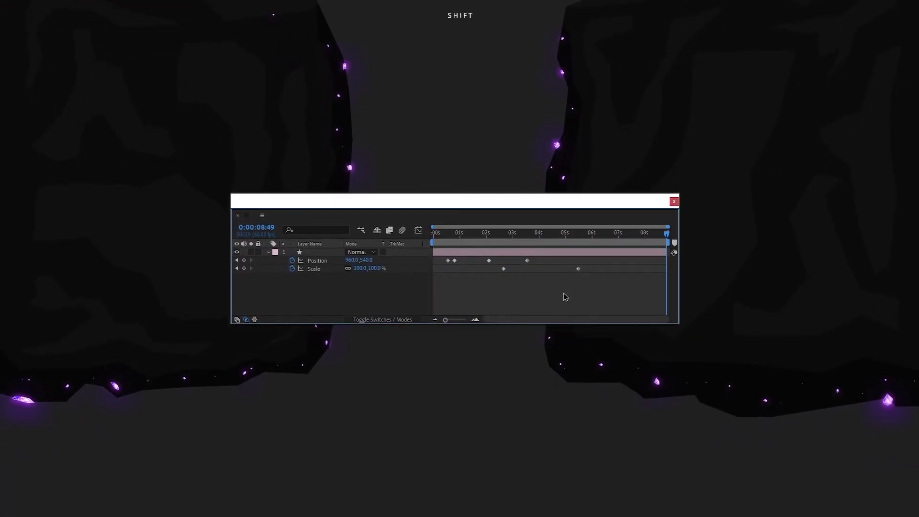
shift+click(578, 269)
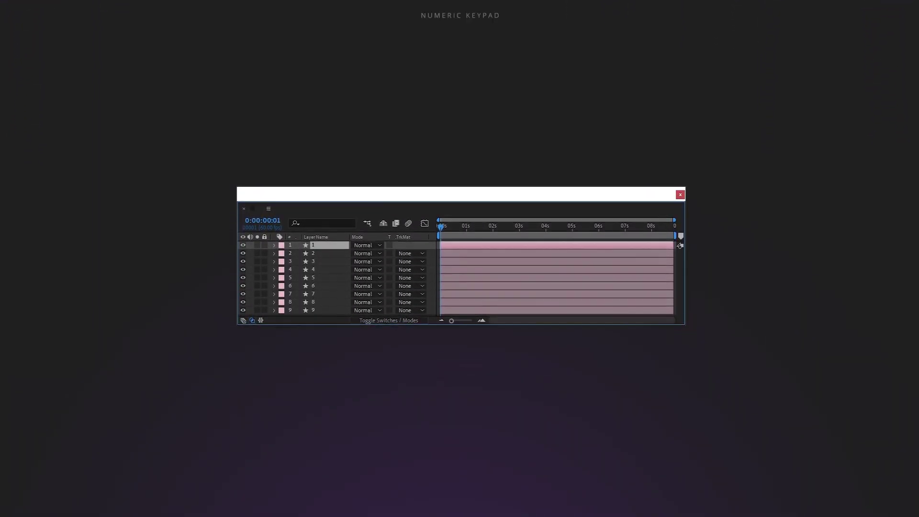
- Select layers 9, 5, 3, 1, 6, 1, 9, 7, 2 and 8 one after another by their layer numbers
key(KP_9)
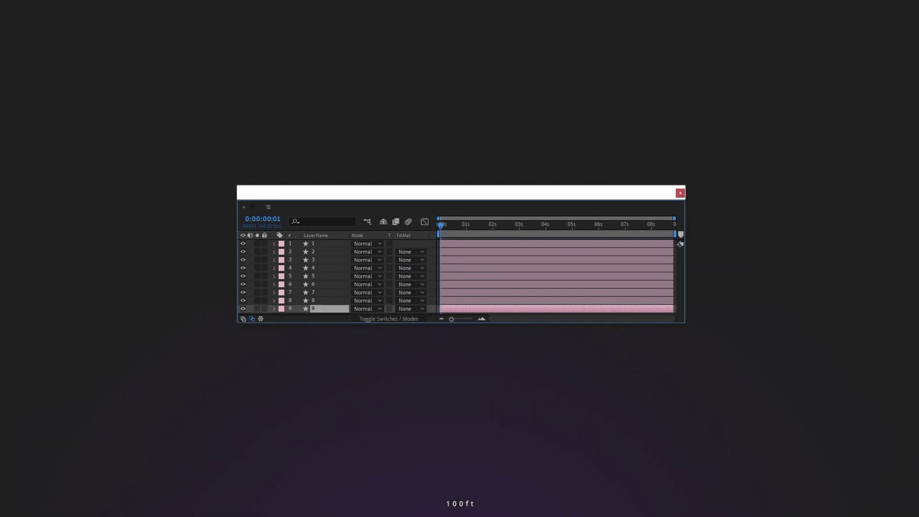
key(KP_5)
key(KP_3)
key(KP_1)
key(KP_6)
key(KP_1)
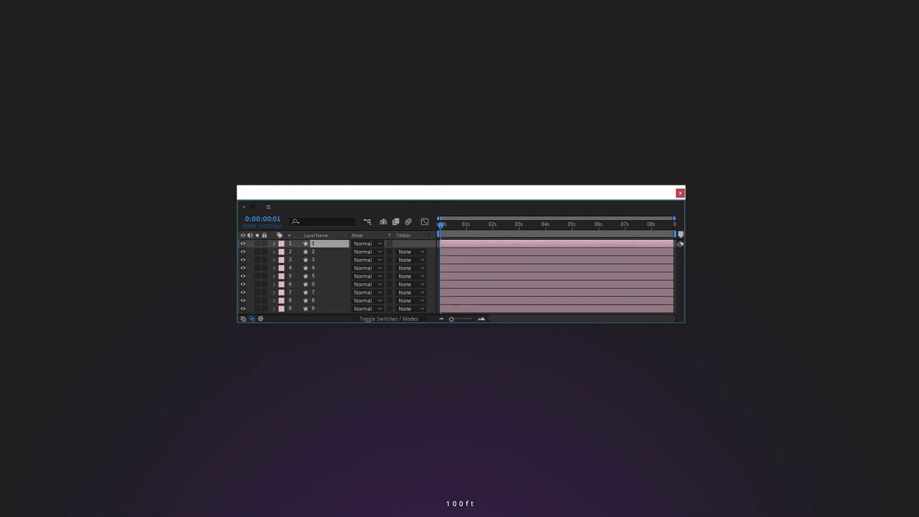
key(KP_9)
key(KP_7)
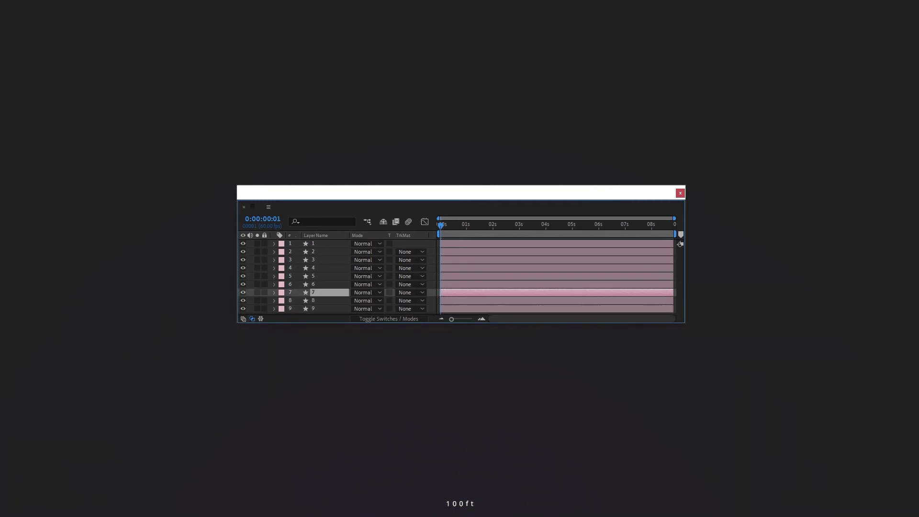
key(KP_2)
key(KP_8)
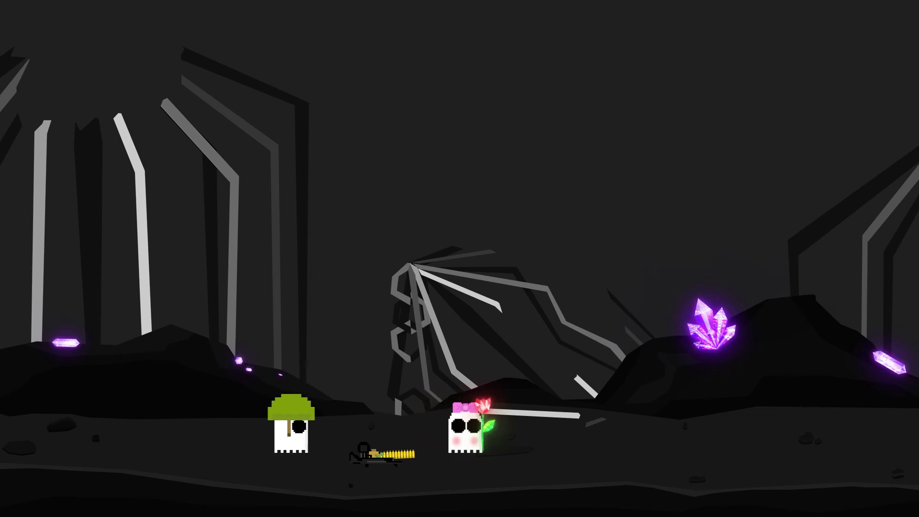
key(d)
key(d)
key(space)
key(d)
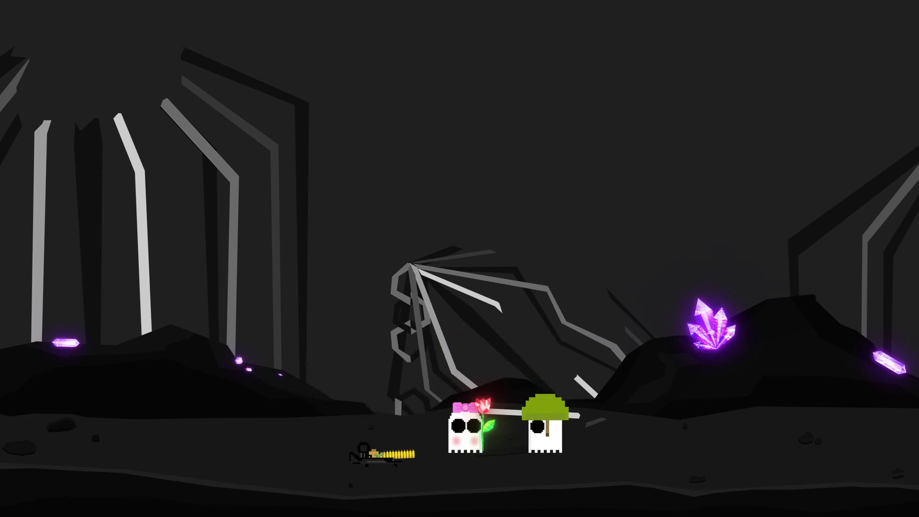
key(a)
key(d)
key(a)
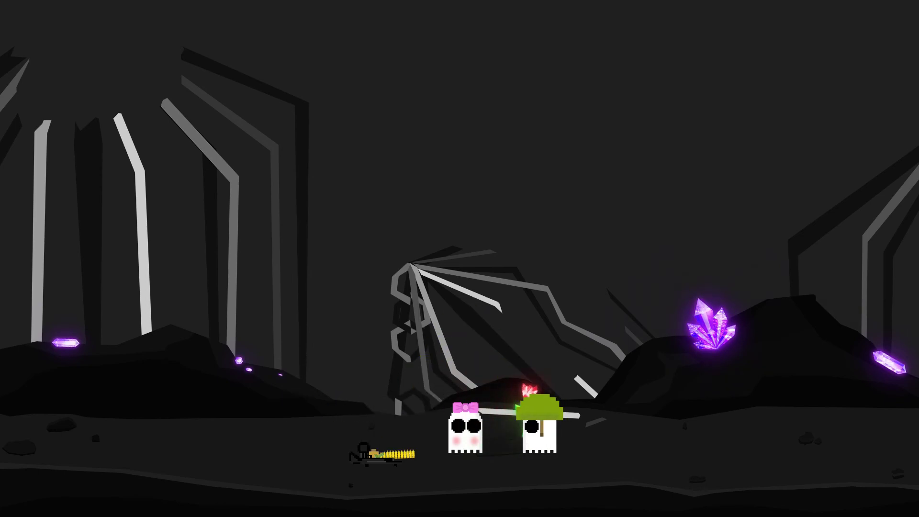
key(d)
key(d)
key(w)
key(d)
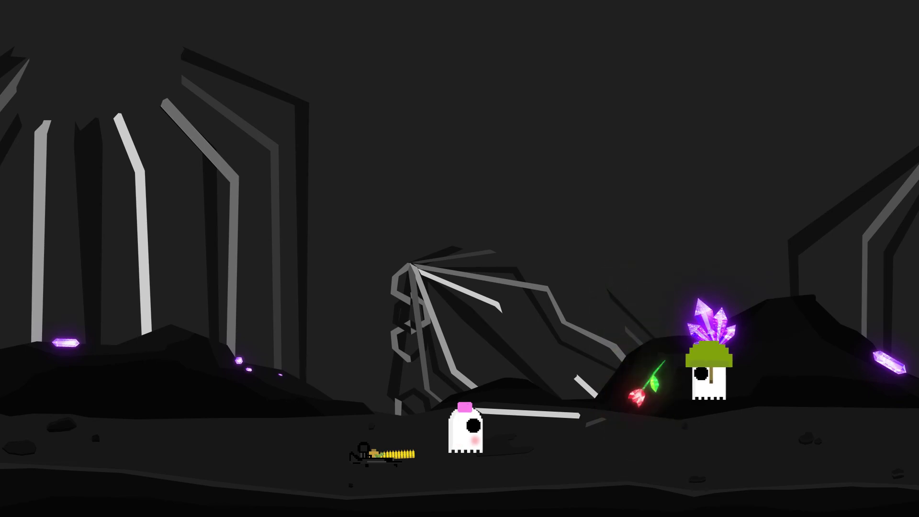
key(d)
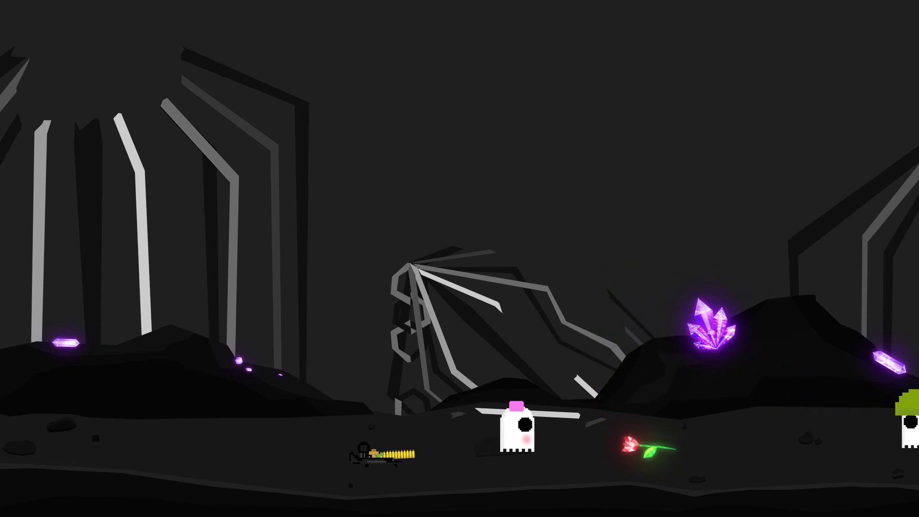
key(d)
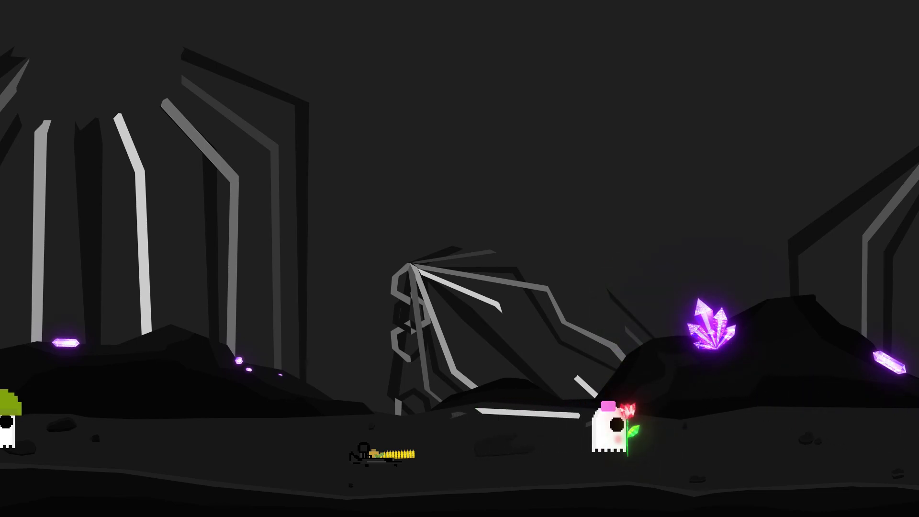
key(a)
key(e)
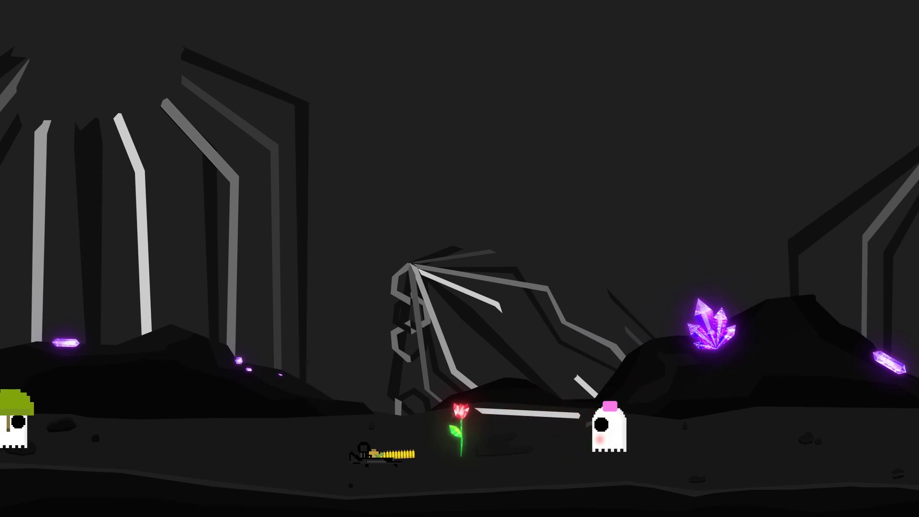